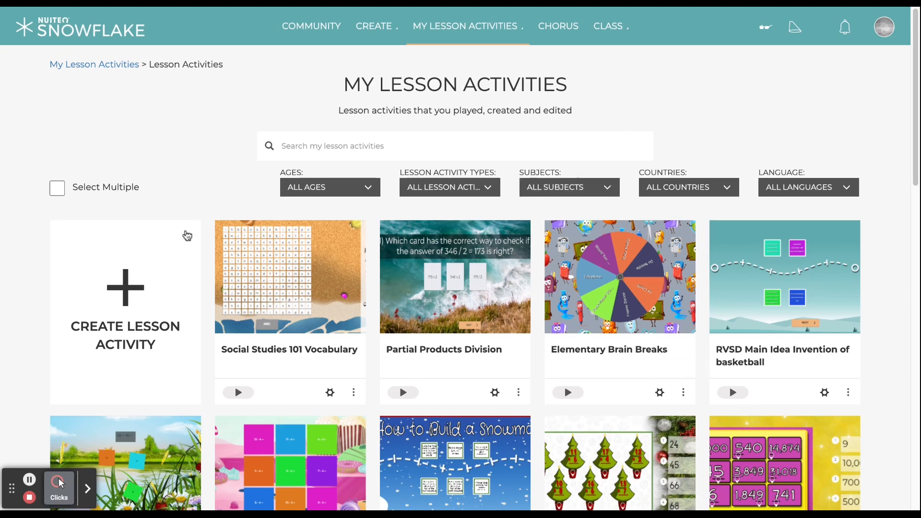
Step: Look through the lesson activities listed under My Lesson Activities
{"action": "scroll", "coordinate": [582, 295], "scroll_direction": "down", "scroll_amount": 15}
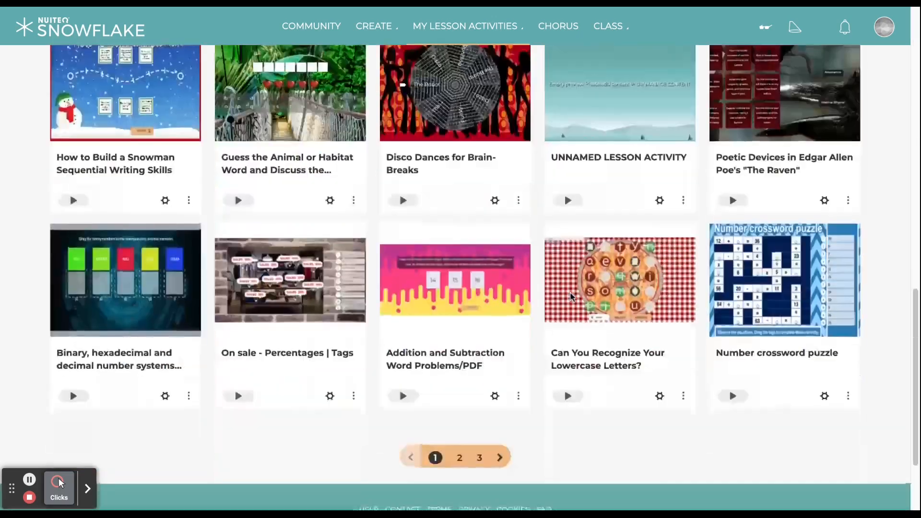
{"action": "scroll", "coordinate": [760, 278], "scroll_direction": "up", "scroll_amount": 12}
{"action": "scroll", "coordinate": [760, 278], "scroll_direction": "up", "scroll_amount": 3}
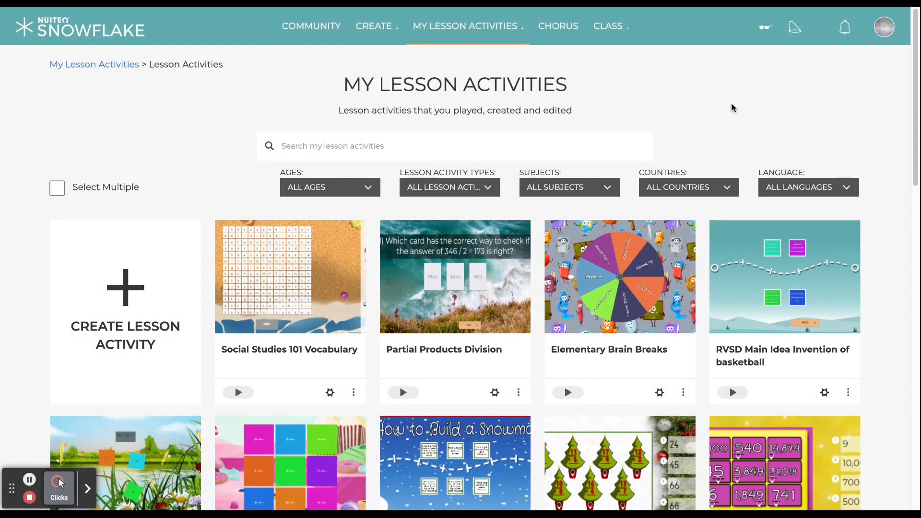
Step: Open the Community page and browse its lesson activities by school level, country, language and subject
{"action": "left_click", "coordinate": [497, 29]}
{"action": "left_click", "coordinate": [321, 39]}
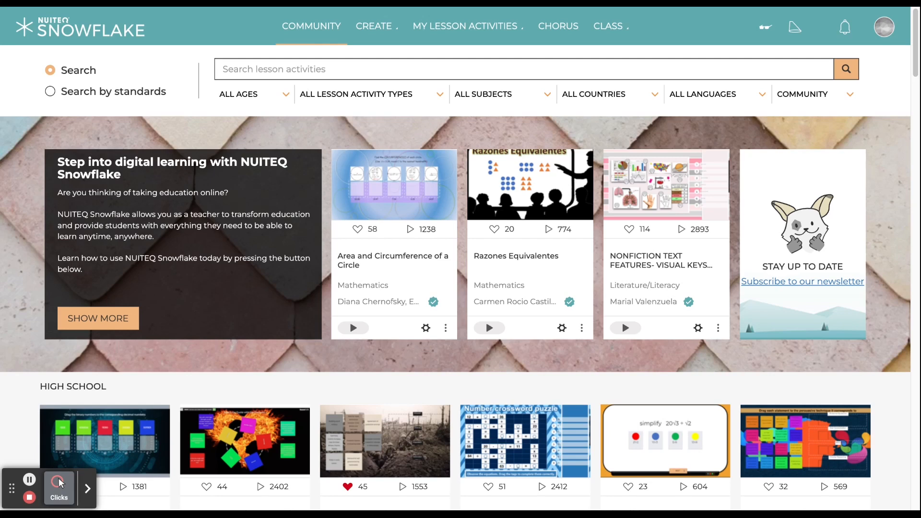
{"action": "scroll", "coordinate": [876, 283], "scroll_direction": "down", "scroll_amount": 5}
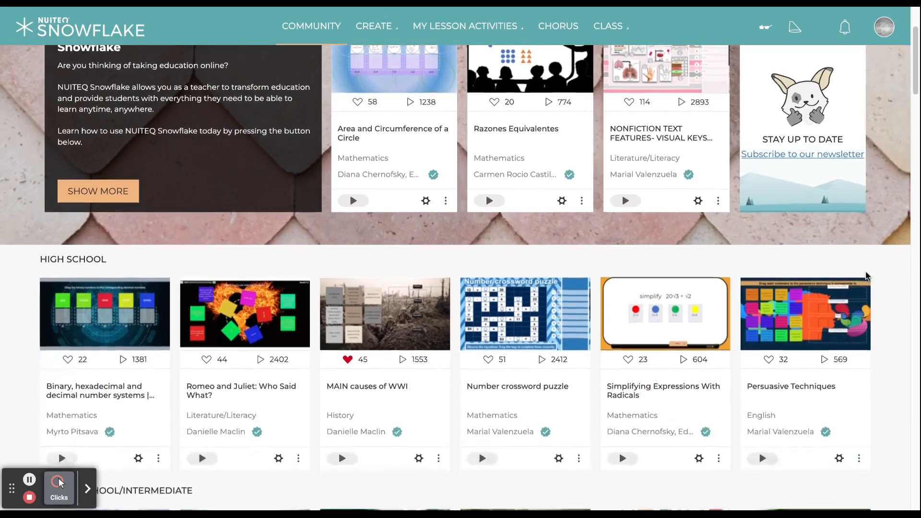
{"action": "scroll", "coordinate": [878, 287], "scroll_direction": "down", "scroll_amount": 1}
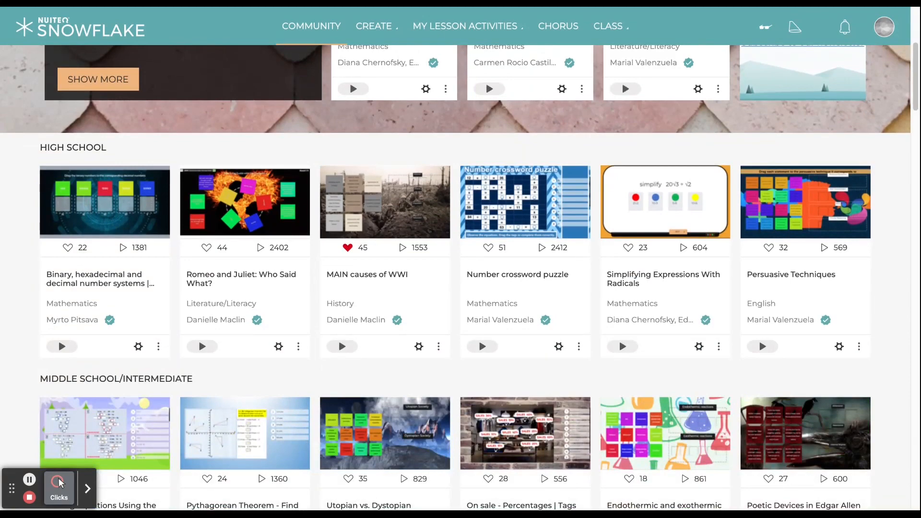
{"action": "scroll", "coordinate": [886, 296], "scroll_direction": "down", "scroll_amount": 5}
{"action": "scroll", "coordinate": [620, 251], "scroll_direction": "up", "scroll_amount": 4}
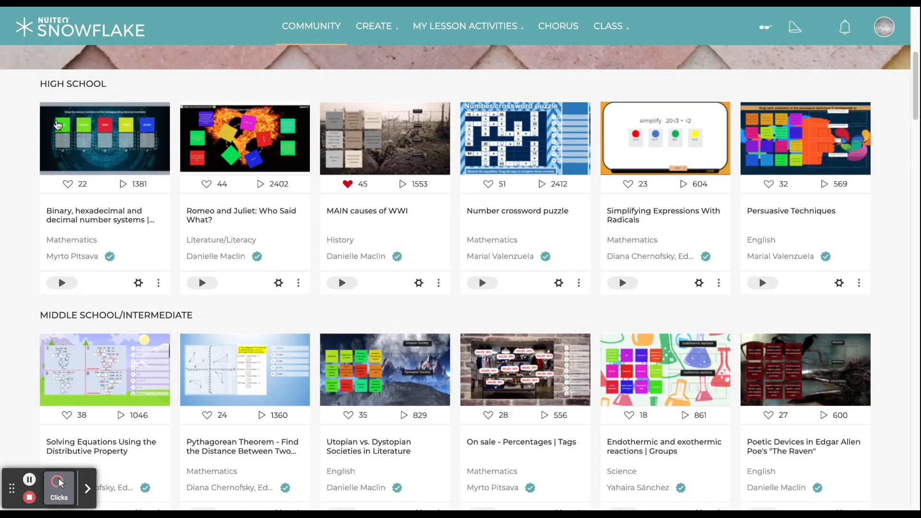
{"action": "scroll", "coordinate": [139, 201], "scroll_direction": "down", "scroll_amount": 2}
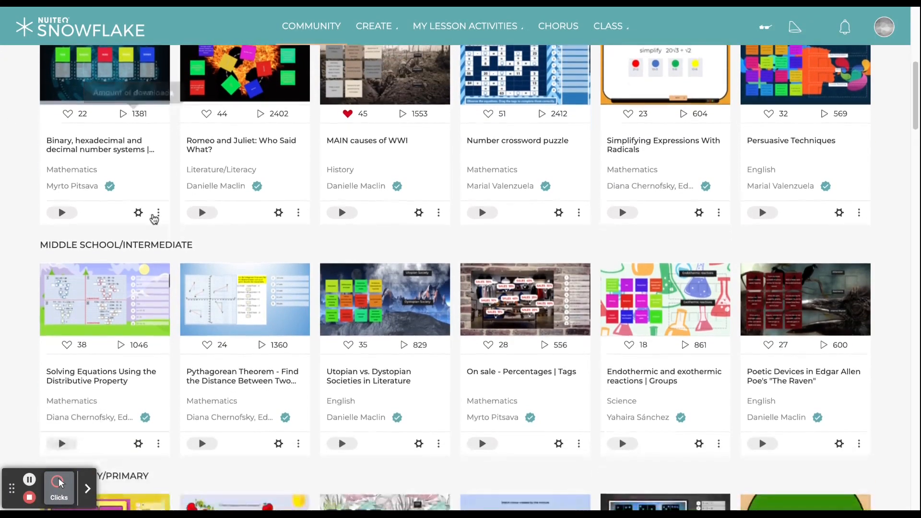
{"action": "scroll", "coordinate": [83, 279], "scroll_direction": "down", "scroll_amount": 4}
{"action": "scroll", "coordinate": [83, 279], "scroll_direction": "down", "scroll_amount": 5}
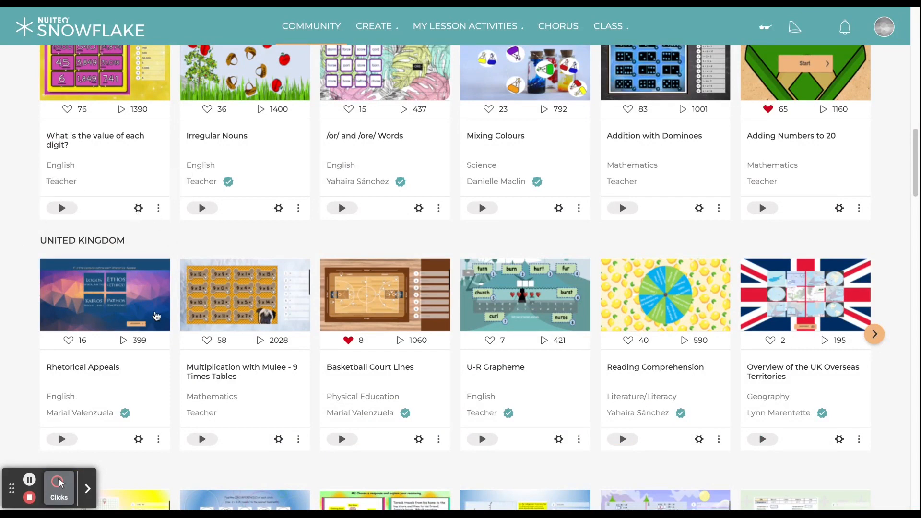
{"action": "scroll", "coordinate": [153, 317], "scroll_direction": "down", "scroll_amount": 5}
{"action": "scroll", "coordinate": [153, 316], "scroll_direction": "down", "scroll_amount": 8}
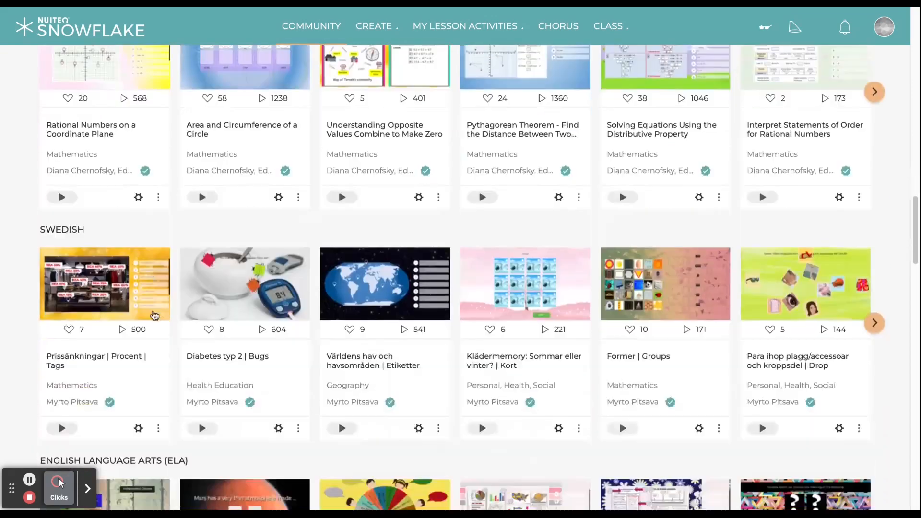
{"action": "scroll", "coordinate": [154, 315], "scroll_direction": "down", "scroll_amount": 3}
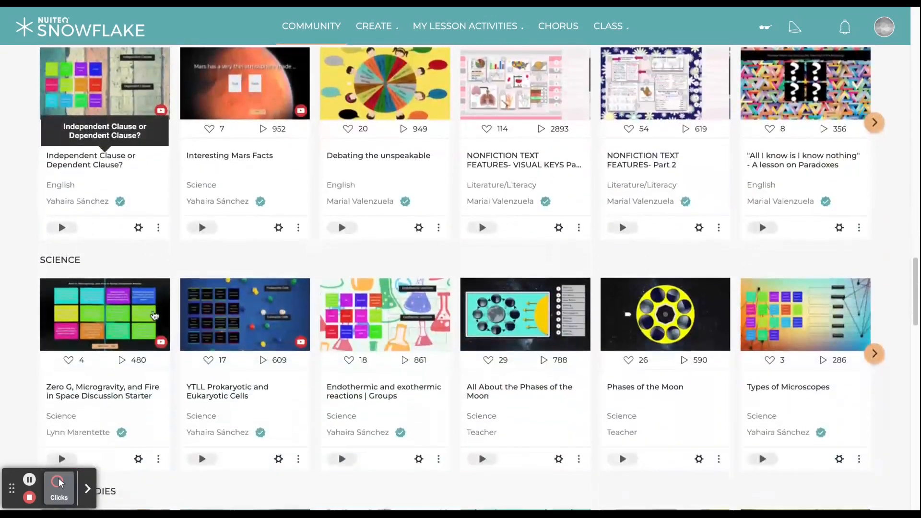
{"action": "scroll", "coordinate": [154, 312], "scroll_direction": "up", "scroll_amount": 20}
{"action": "scroll", "coordinate": [156, 313], "scroll_direction": "up", "scroll_amount": 4}
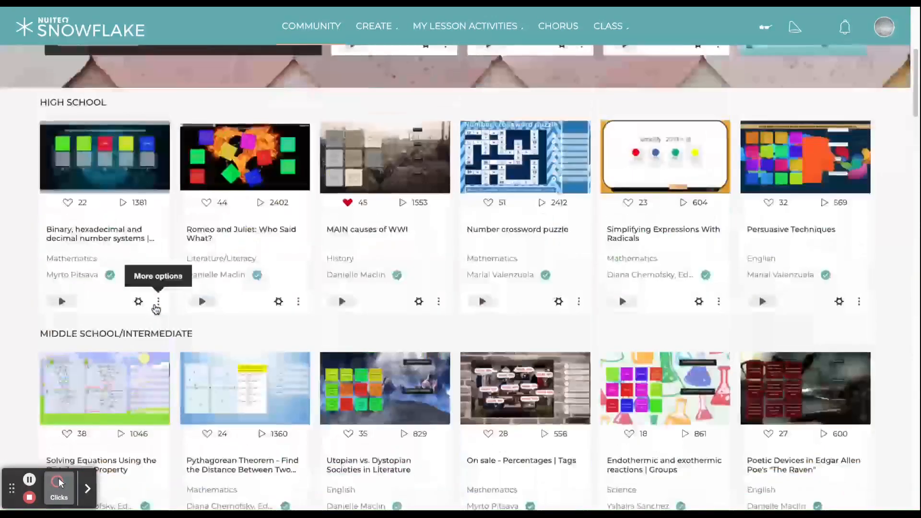
{"action": "scroll", "coordinate": [170, 302], "scroll_direction": "up", "scroll_amount": 5}
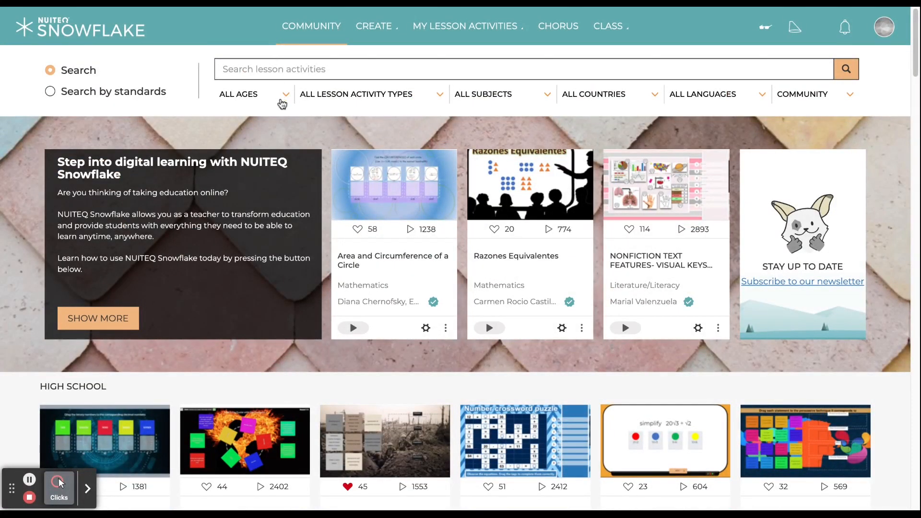
Step: Review the available options of the age, lesson activity type and subject filters
{"action": "left_click", "coordinate": [284, 98]}
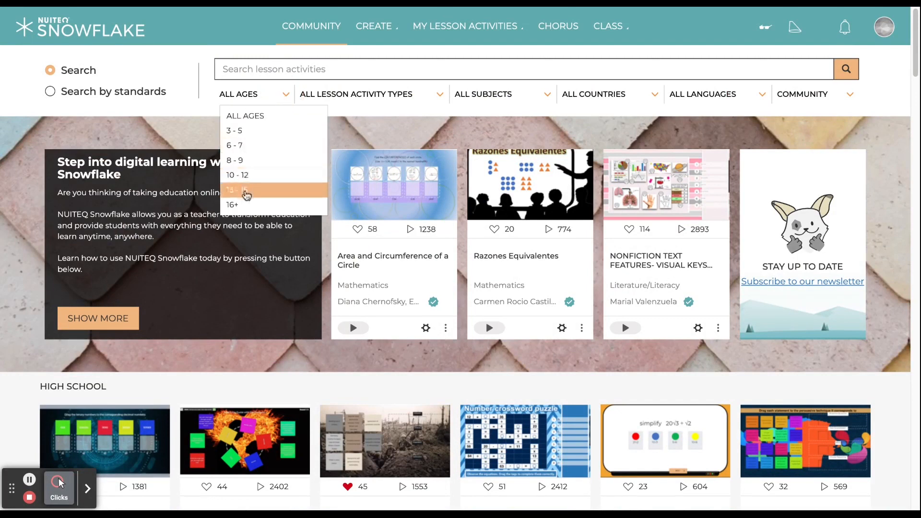
{"action": "left_click", "coordinate": [265, 95]}
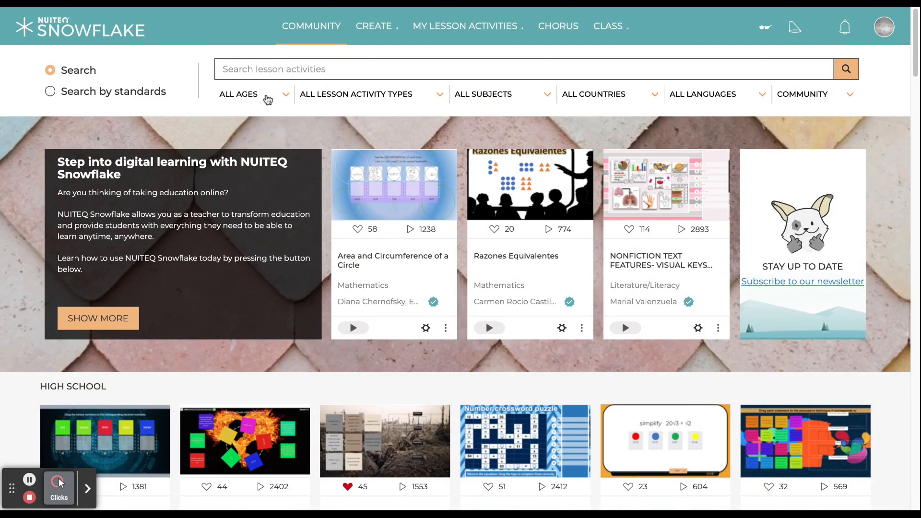
{"action": "left_click", "coordinate": [378, 95]}
{"action": "left_click", "coordinate": [495, 103]}
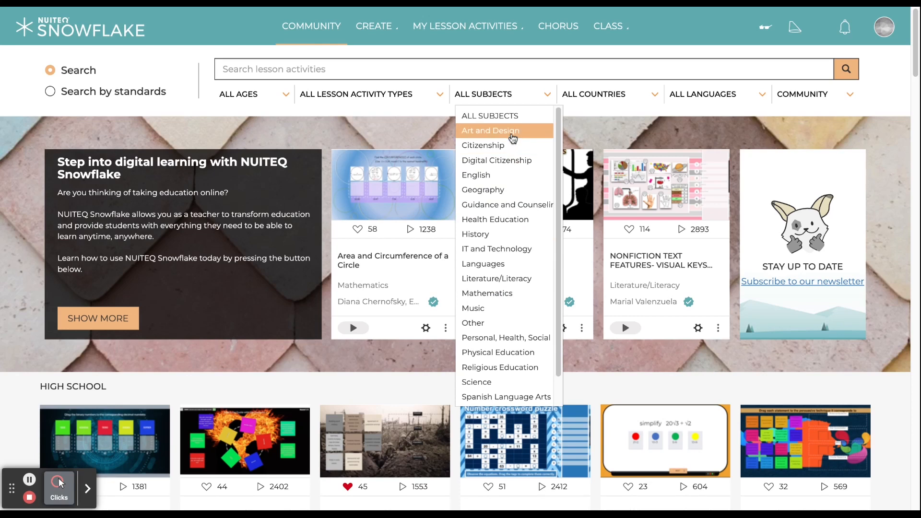
{"action": "scroll", "coordinate": [537, 378], "scroll_direction": "down", "scroll_amount": 1}
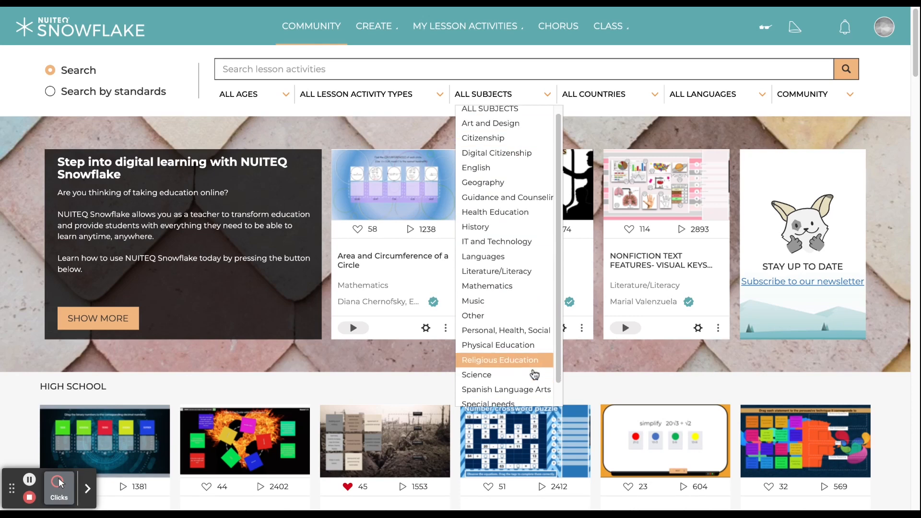
{"action": "scroll", "coordinate": [536, 373], "scroll_direction": "down", "scroll_amount": 1}
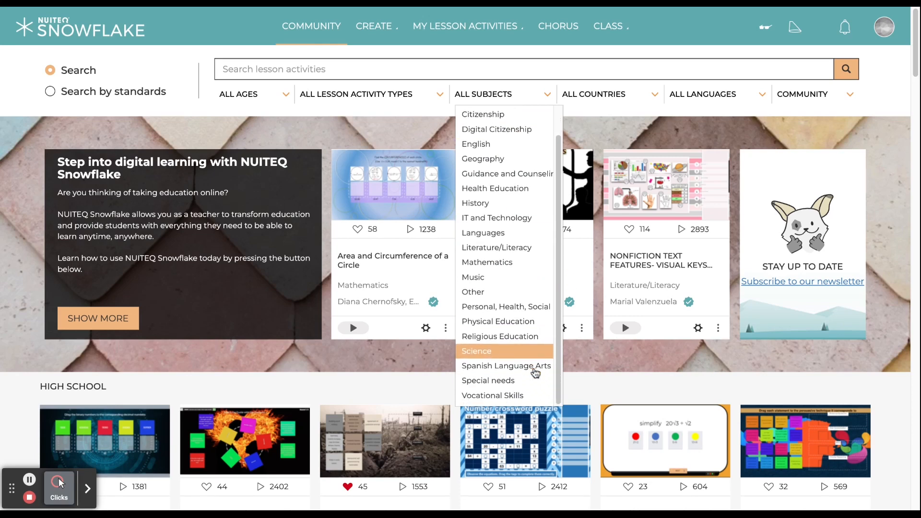
Step: Filter the community lesson activities by the country United States and the language English
{"action": "left_click", "coordinate": [608, 97]}
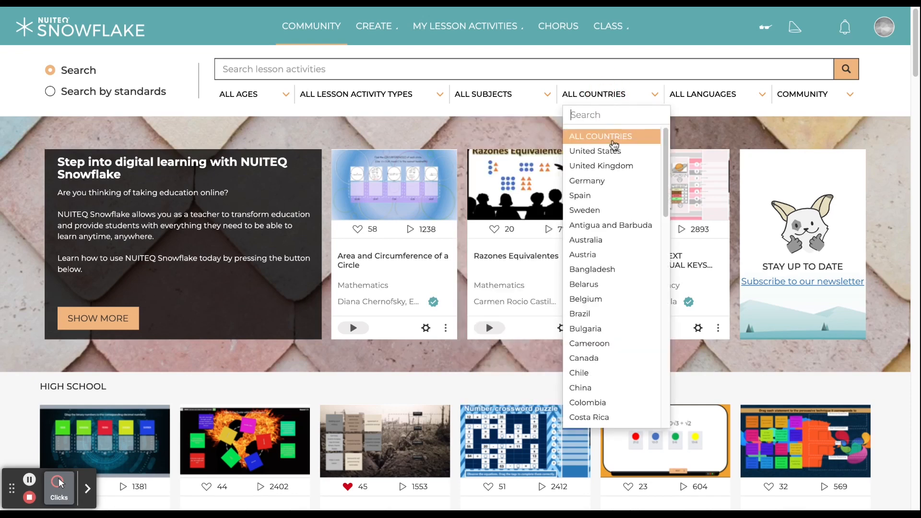
{"action": "left_click", "coordinate": [616, 152]}
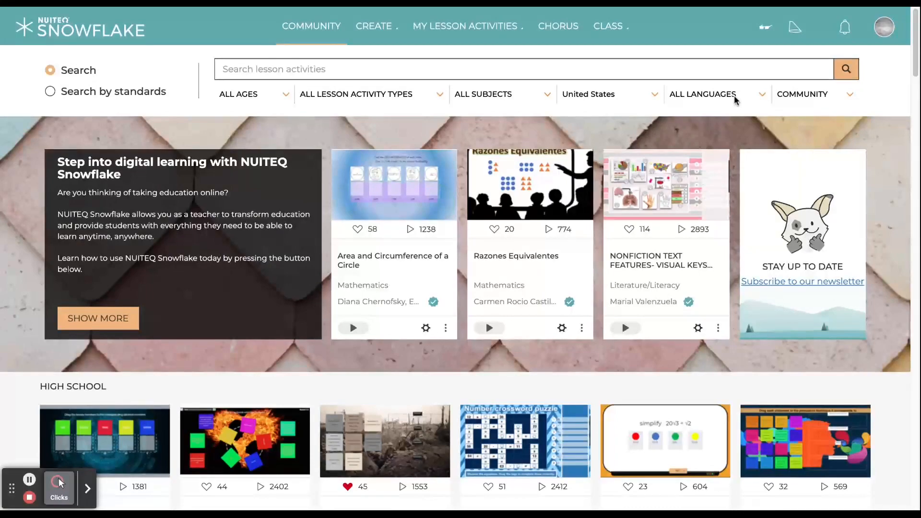
{"action": "left_click", "coordinate": [735, 100]}
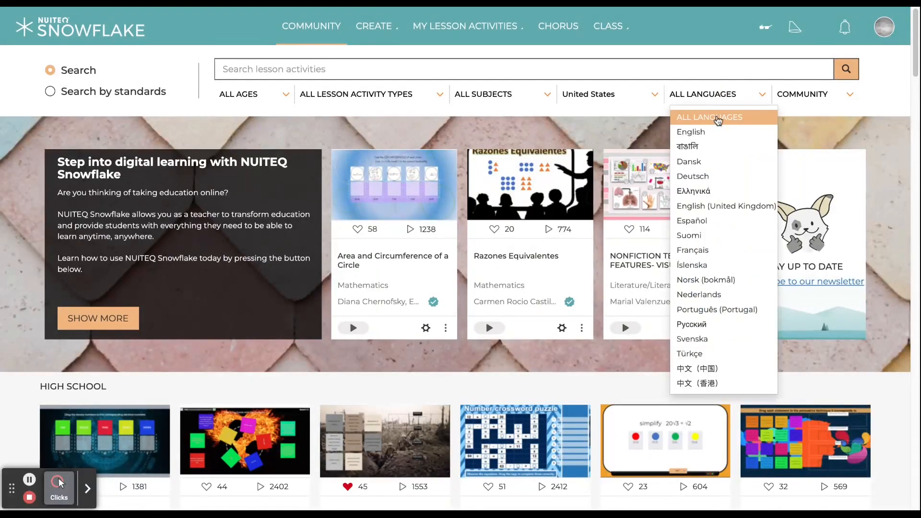
{"action": "left_click", "coordinate": [711, 135]}
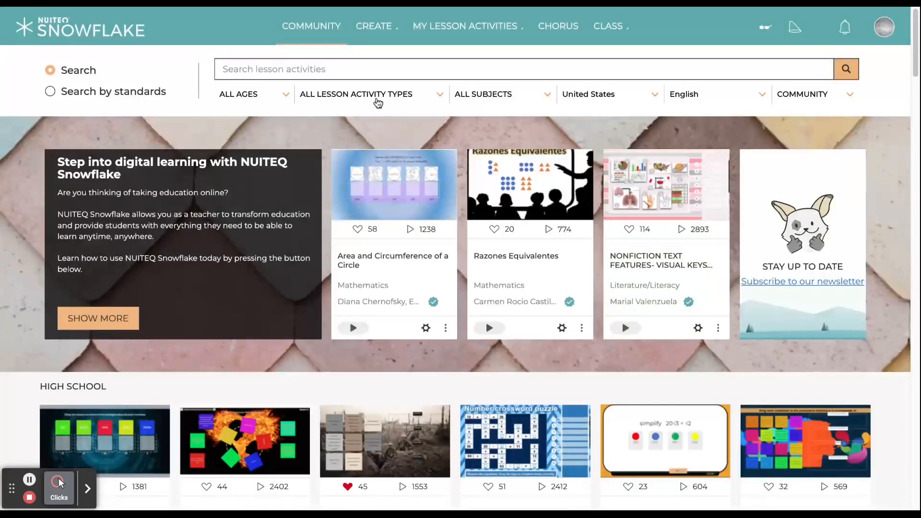
Step: Set the subject filter to Science and look through the matching lesson activities
{"action": "left_click", "coordinate": [510, 94]}
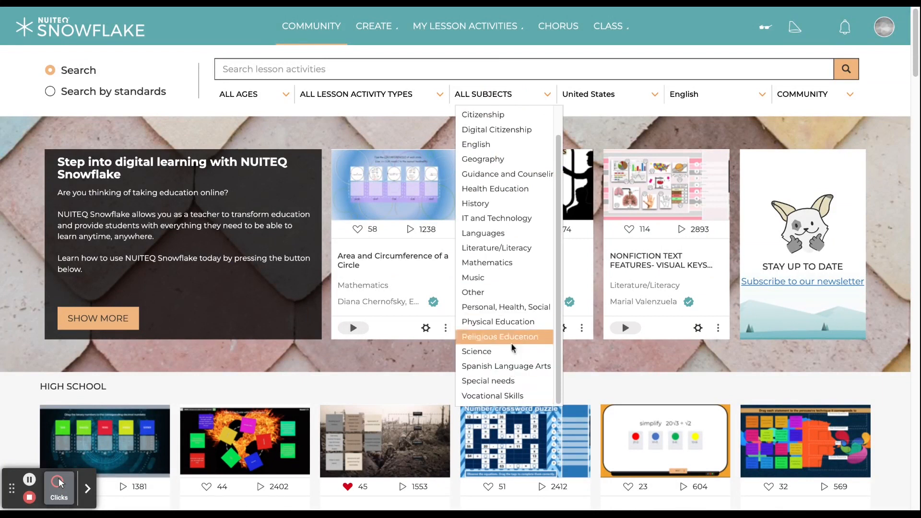
{"action": "left_click", "coordinate": [513, 351]}
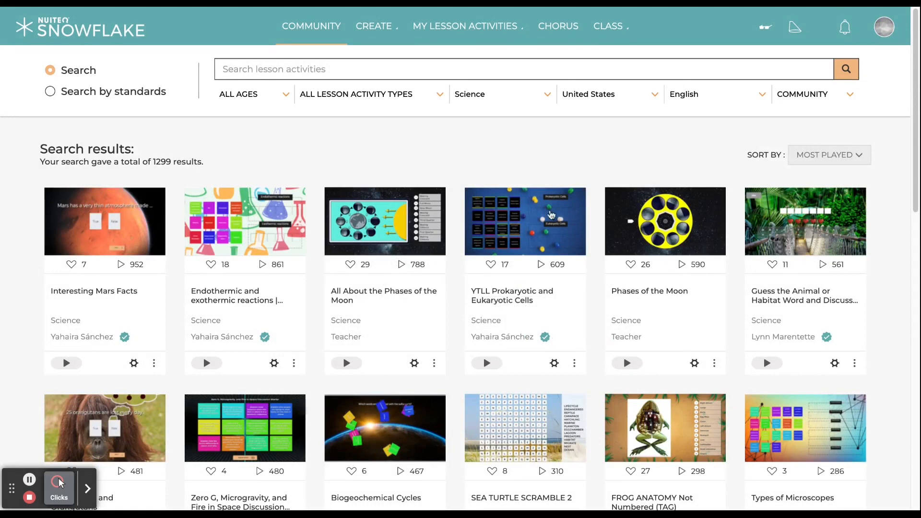
{"action": "scroll", "coordinate": [551, 216], "scroll_direction": "down", "scroll_amount": 1}
{"action": "scroll", "coordinate": [552, 215], "scroll_direction": "down", "scroll_amount": 2}
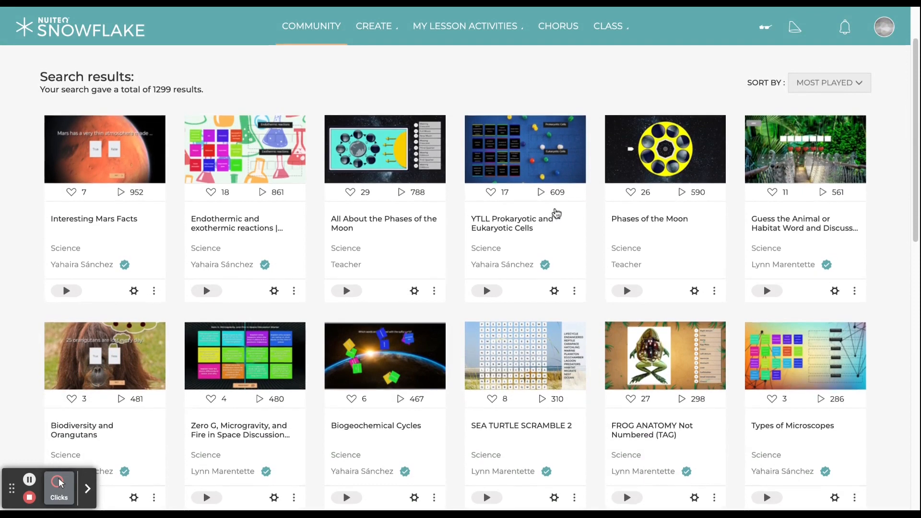
{"action": "scroll", "coordinate": [553, 214], "scroll_direction": "up", "scroll_amount": 2}
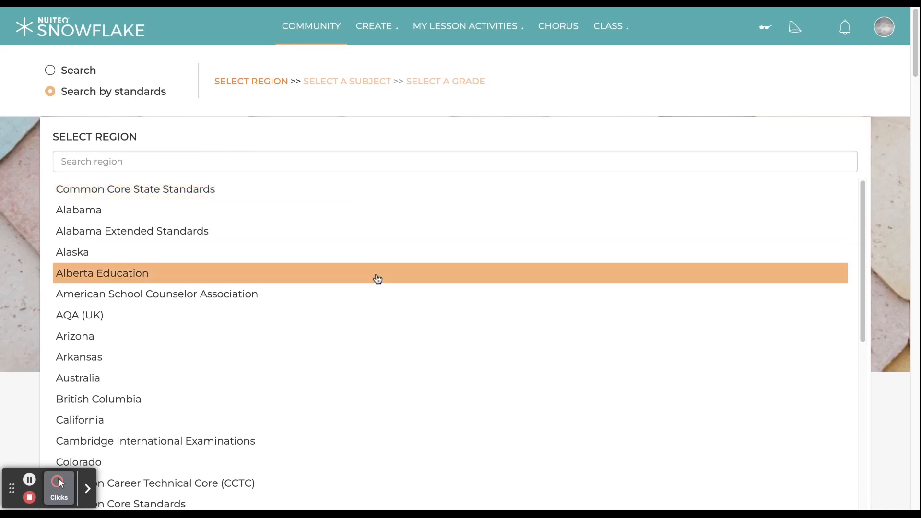
Step: Search by standards with Common Core State Standards, Common Core Mathematics and Grade K
{"action": "scroll", "coordinate": [376, 273], "scroll_direction": "down", "scroll_amount": 12}
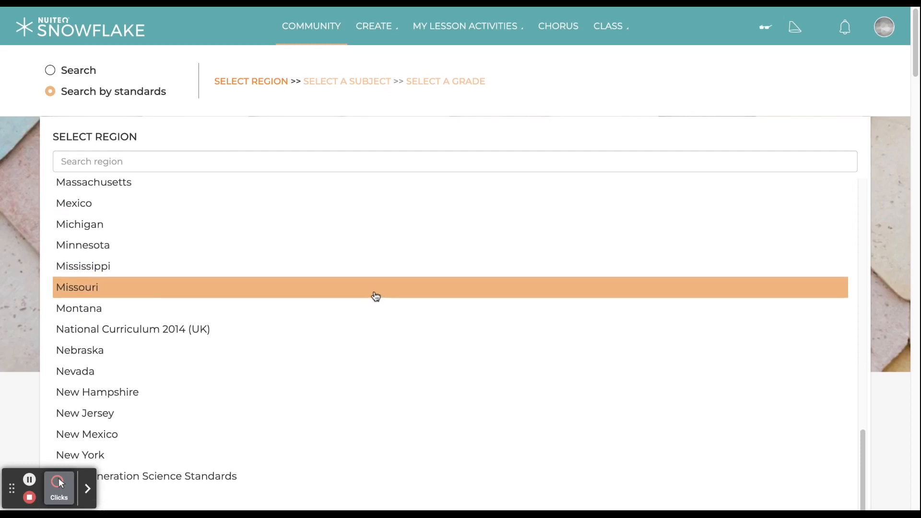
{"action": "scroll", "coordinate": [376, 295], "scroll_direction": "down", "scroll_amount": 4}
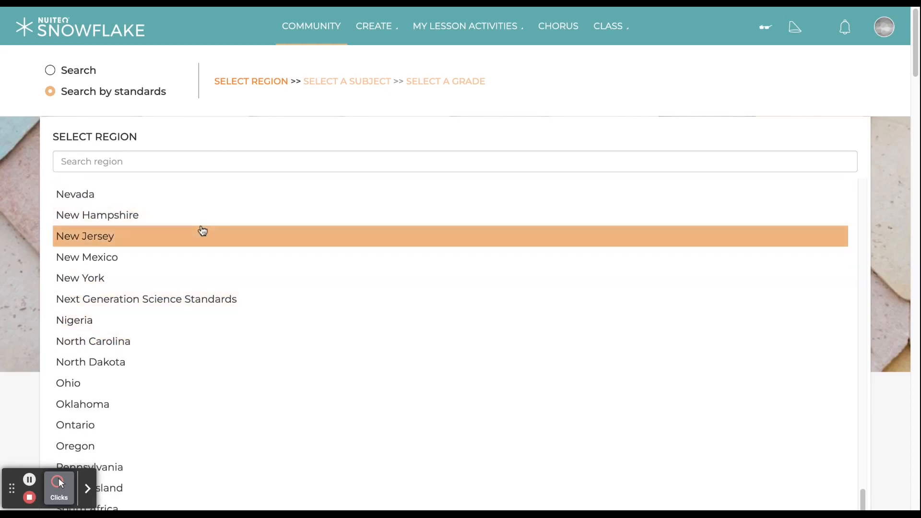
{"action": "scroll", "coordinate": [200, 231], "scroll_direction": "up", "scroll_amount": 15}
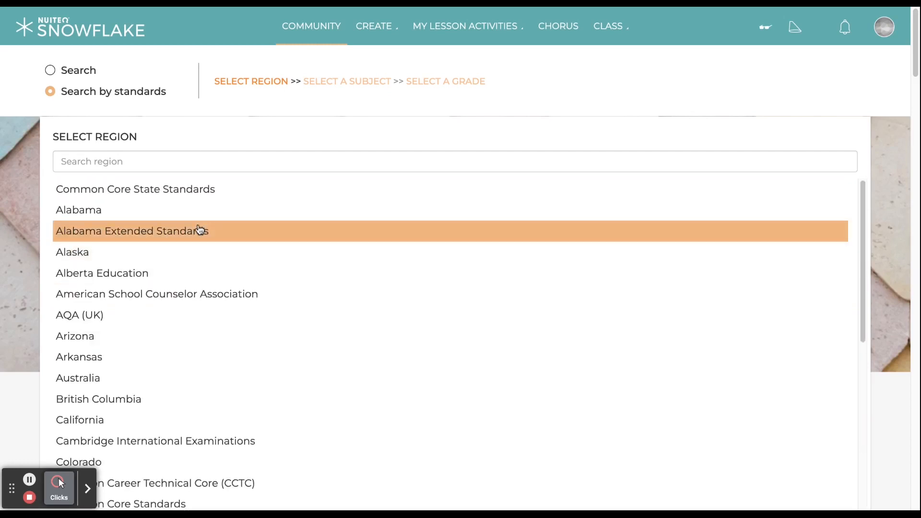
{"action": "left_click", "coordinate": [145, 191]}
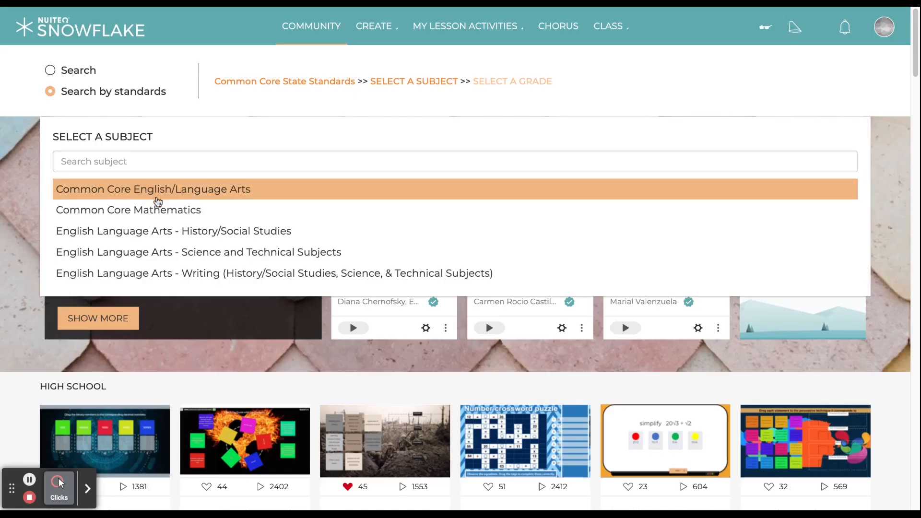
{"action": "left_click", "coordinate": [163, 215]}
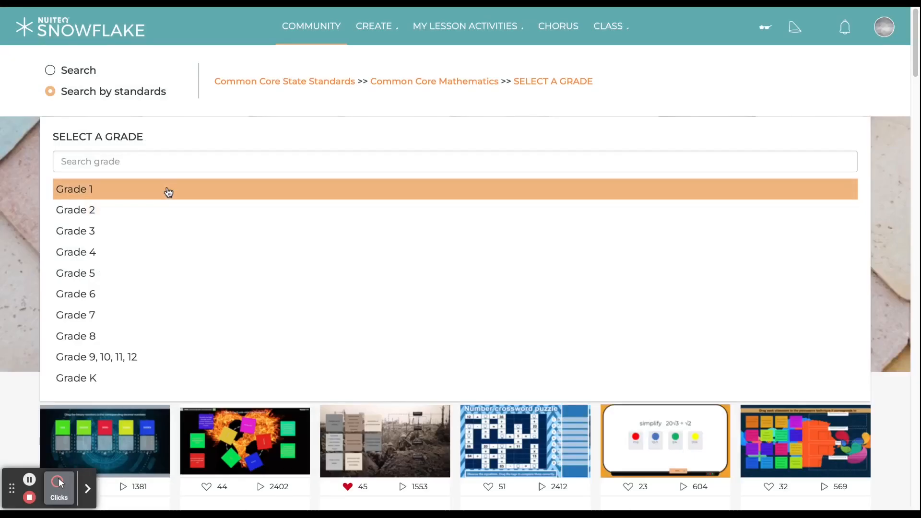
{"action": "left_click", "coordinate": [171, 382]}
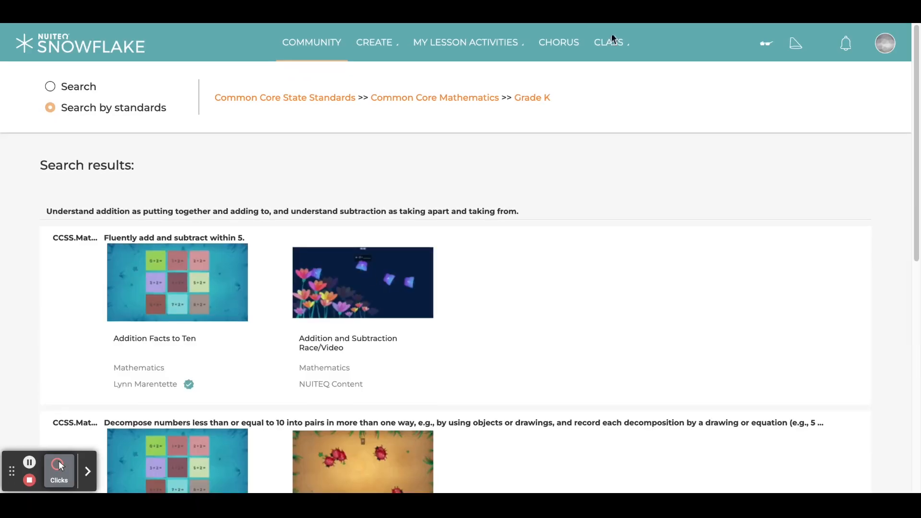
Step: Open the "Representing Addition and Subtraction/Video" spinner activity from the results and review its details and description
{"action": "scroll", "coordinate": [352, 334], "scroll_direction": "down", "scroll_amount": 2}
{"action": "scroll", "coordinate": [354, 332], "scroll_direction": "down", "scroll_amount": 7}
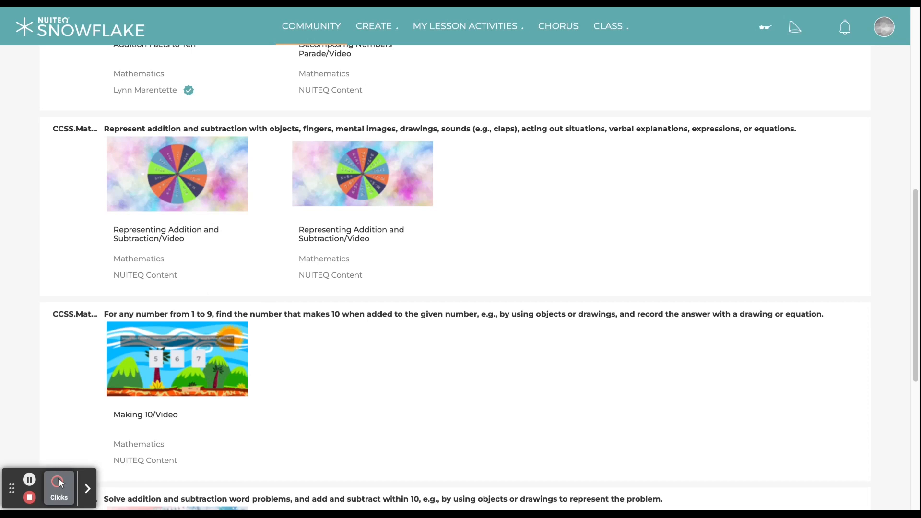
{"action": "left_click", "coordinate": [176, 169]}
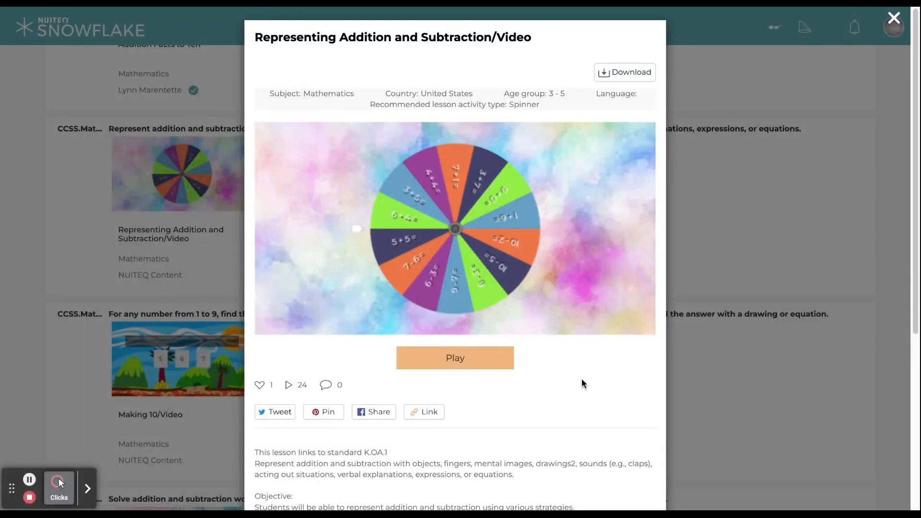
{"action": "scroll", "coordinate": [518, 72], "scroll_direction": "down", "scroll_amount": 1}
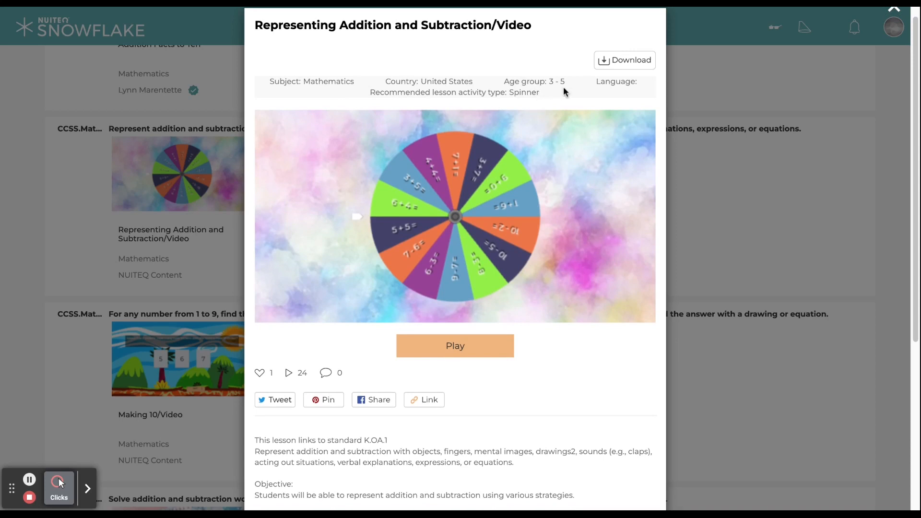
{"action": "scroll", "coordinate": [575, 247], "scroll_direction": "down", "scroll_amount": 3}
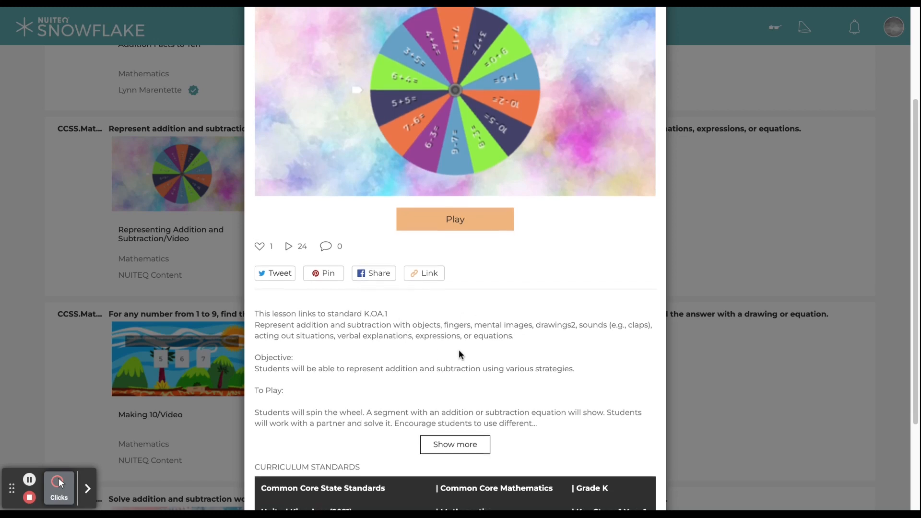
Step: Display the share link for the "Representing Addition and Subtraction/Video" activity and expand its full description
{"action": "scroll", "coordinate": [401, 294], "scroll_direction": "down", "scroll_amount": 2}
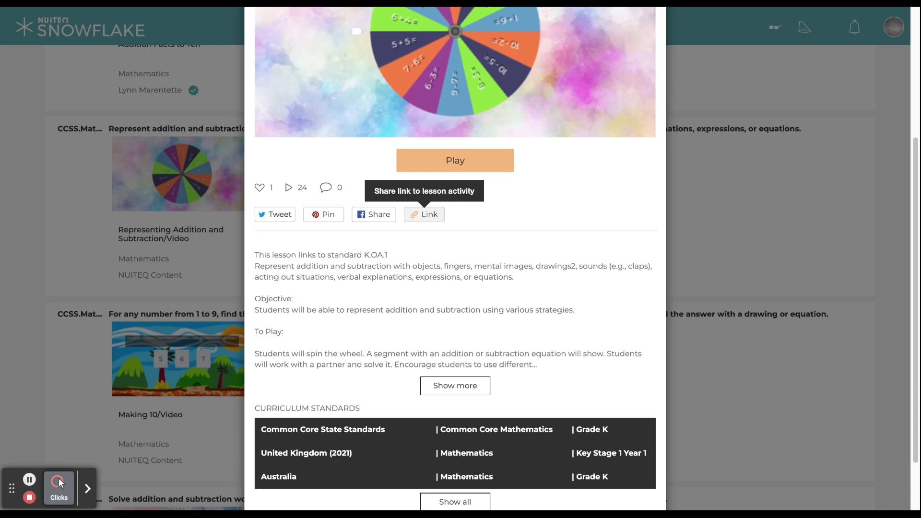
{"action": "left_click", "coordinate": [424, 213]}
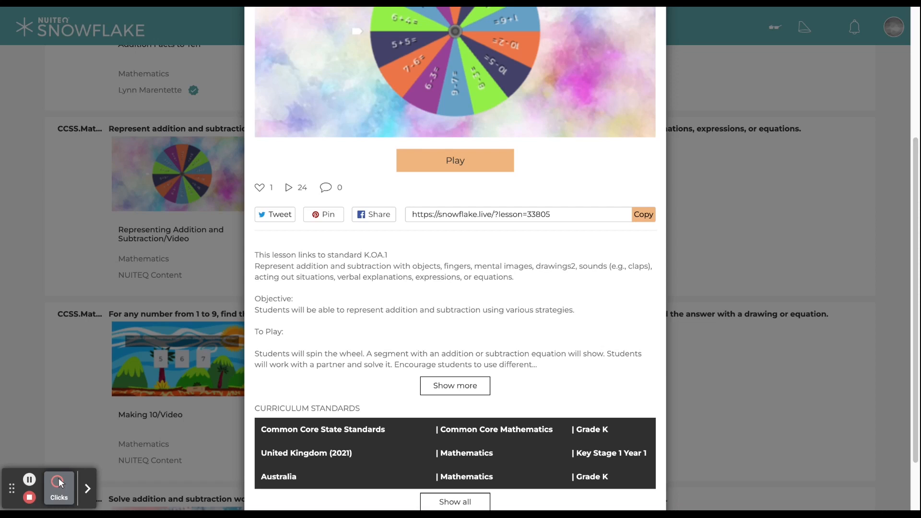
{"action": "scroll", "coordinate": [599, 333], "scroll_direction": "down", "scroll_amount": 2}
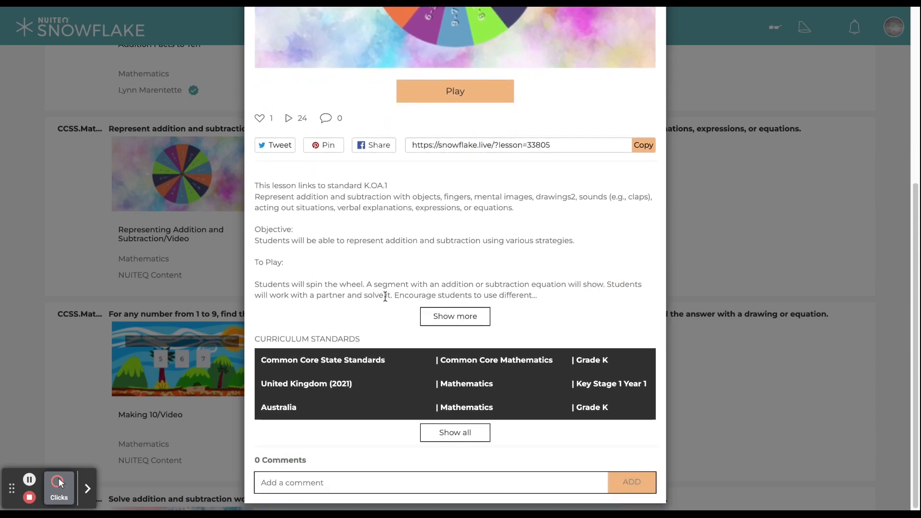
{"action": "left_click", "coordinate": [465, 317]}
{"action": "scroll", "coordinate": [479, 302], "scroll_direction": "down", "scroll_amount": 1}
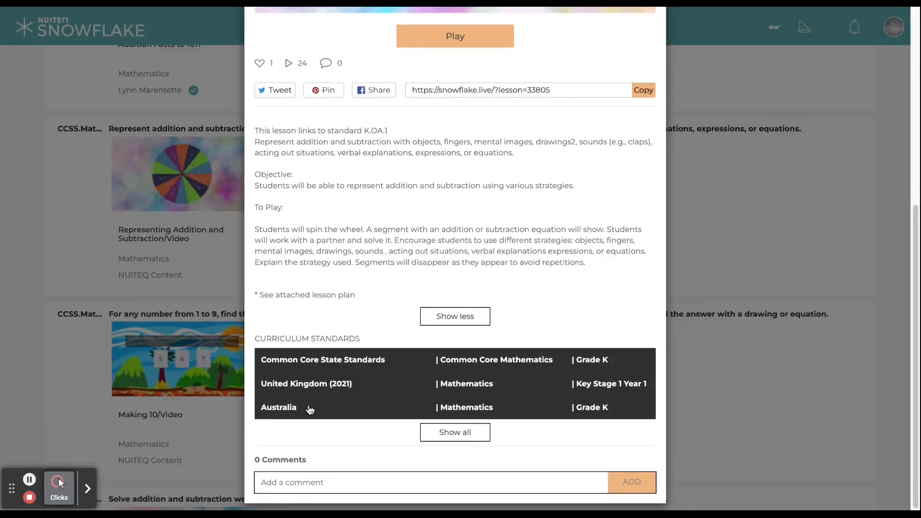
Step: Expand the activity's full curriculum standards list, review it, and collapse it again
{"action": "left_click", "coordinate": [470, 433]}
{"action": "scroll", "coordinate": [460, 429], "scroll_direction": "down", "scroll_amount": 10}
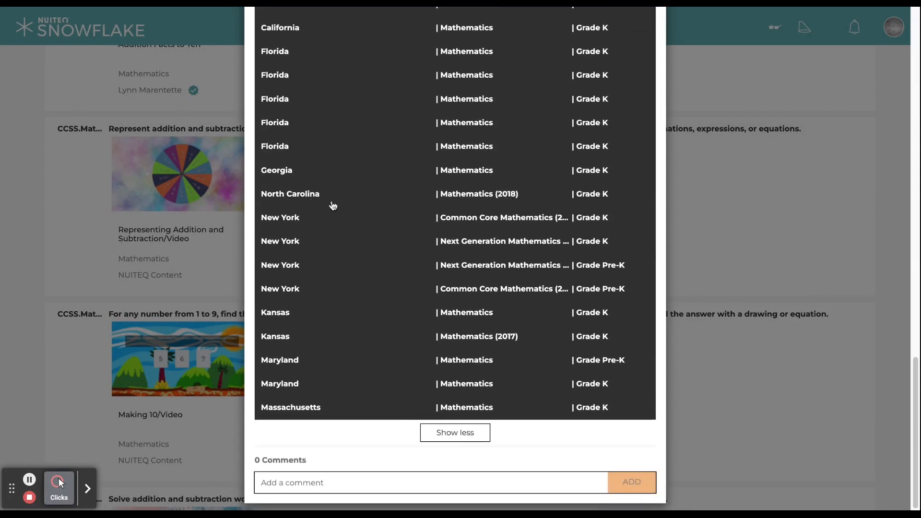
{"action": "left_click", "coordinate": [475, 438]}
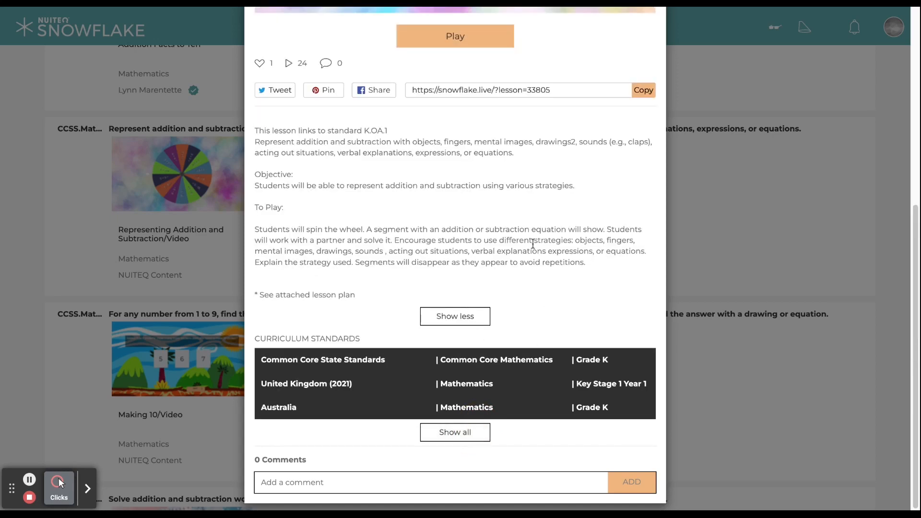
Step: Play the "Representing Addition and Subtraction/Video" activity and spin the wheel
{"action": "scroll", "coordinate": [530, 247], "scroll_direction": "up", "scroll_amount": 6}
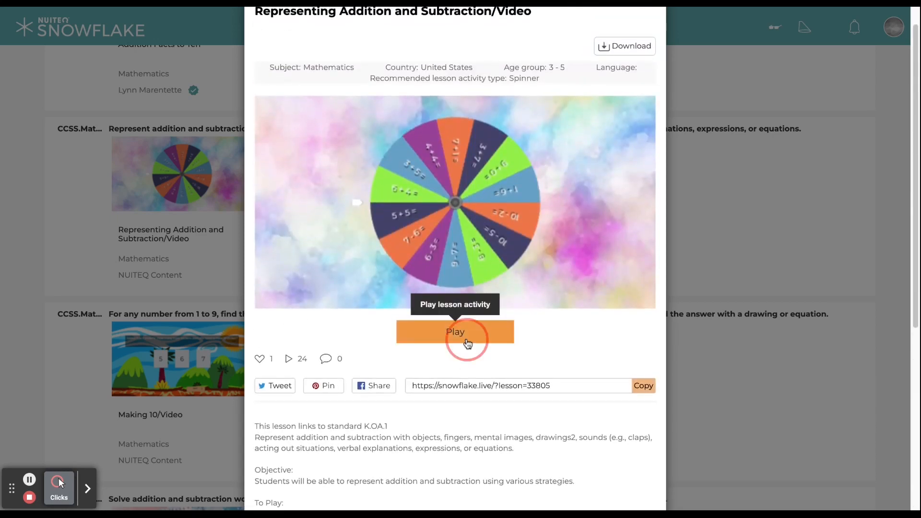
{"action": "left_click", "coordinate": [463, 335]}
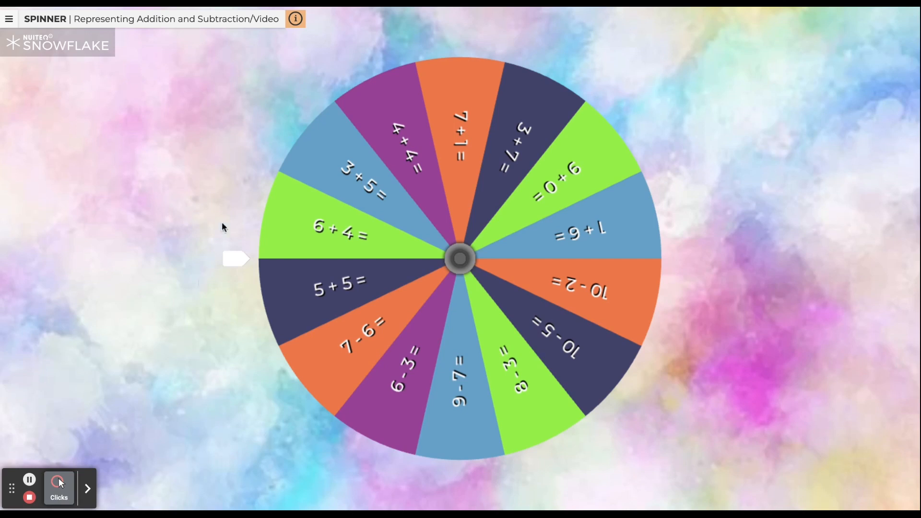
{"action": "left_click", "coordinate": [567, 115]}
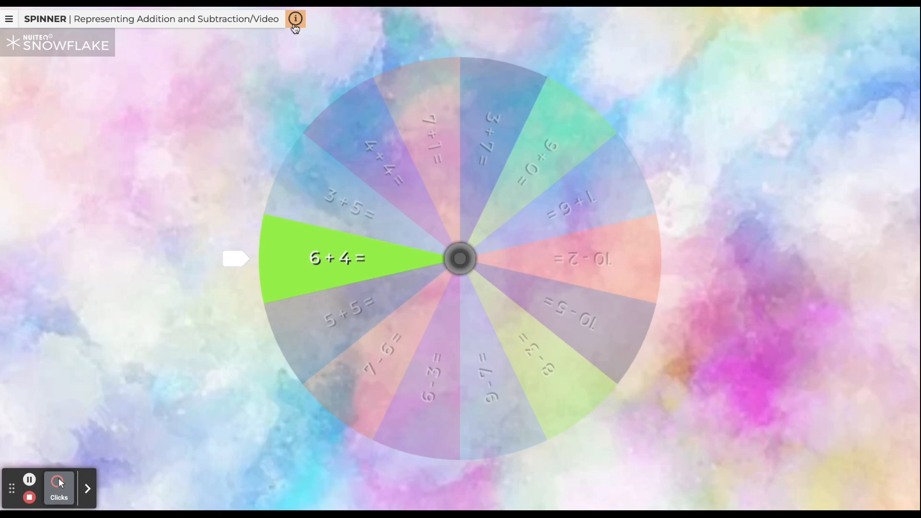
Step: Open the spinner activity in the lesson activity editor
{"action": "left_click", "coordinate": [10, 19]}
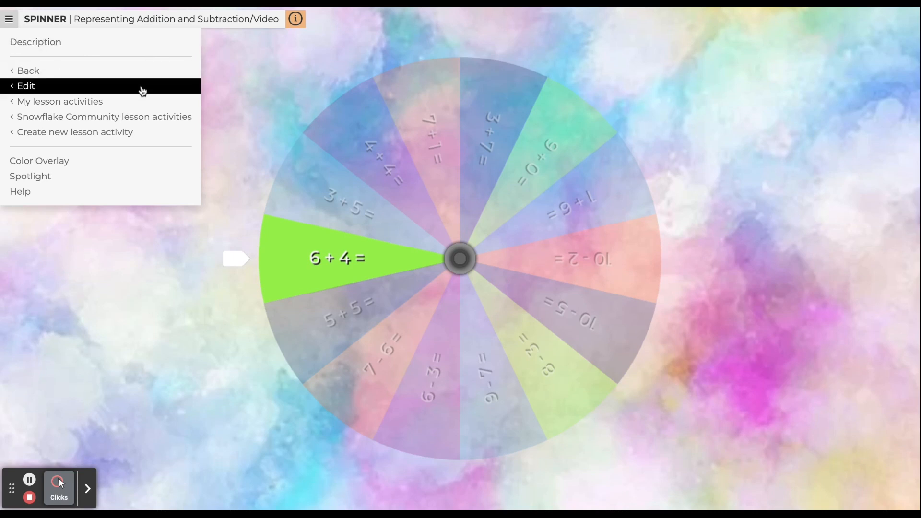
{"action": "left_click", "coordinate": [142, 91]}
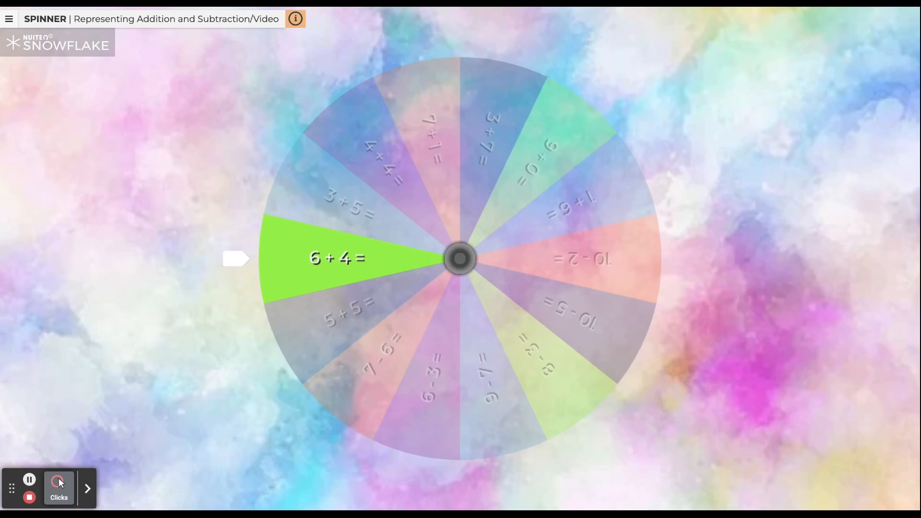
{"action": "key", "text": "Escape"}
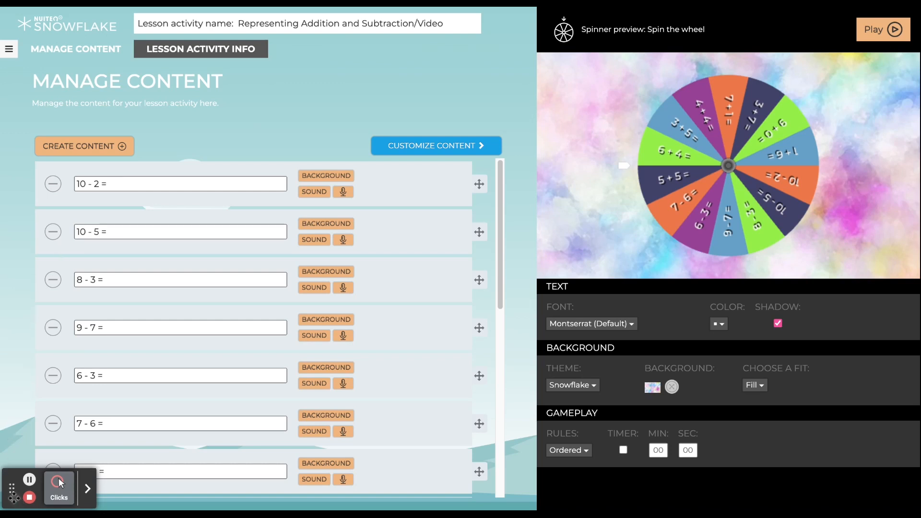
{"action": "left_click_drag", "start_coordinate": [16, 499], "coordinate": [424, 15]}
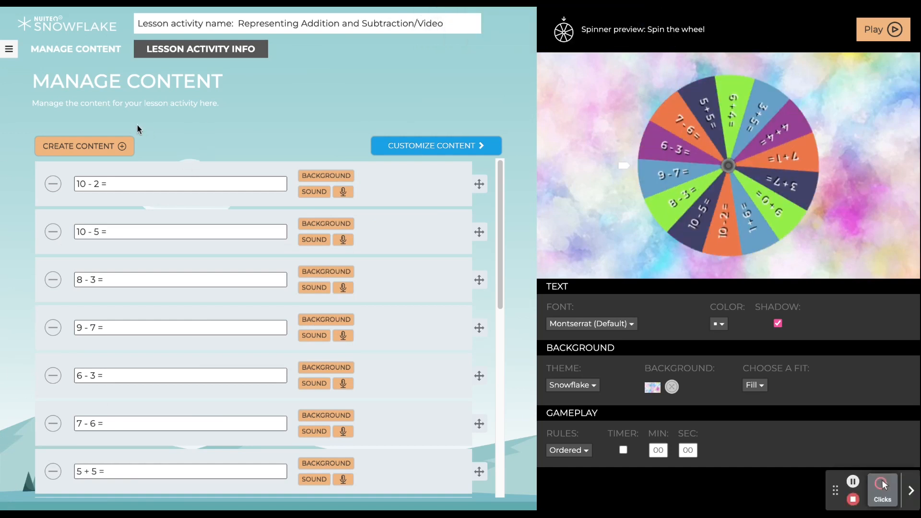
{"action": "left_click", "coordinate": [331, 27]}
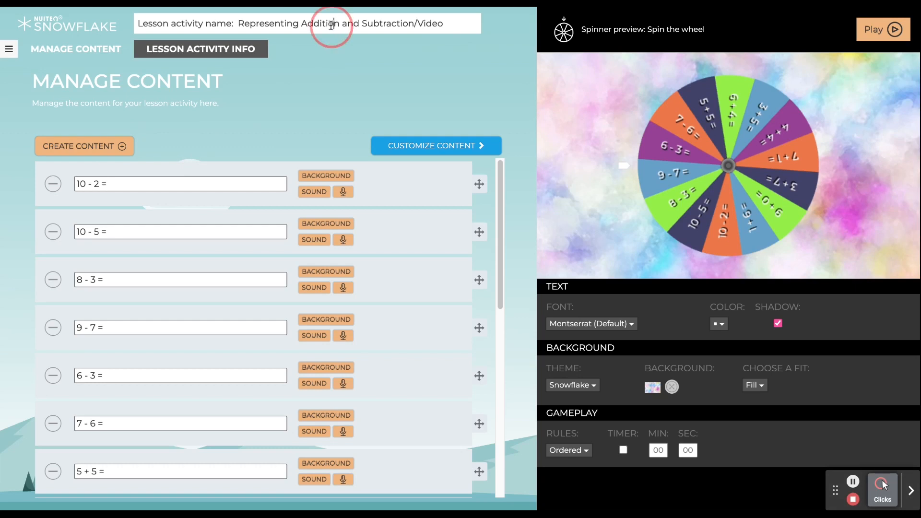
{"action": "left_click_drag", "start_coordinate": [462, 23], "coordinate": [222, 24]}
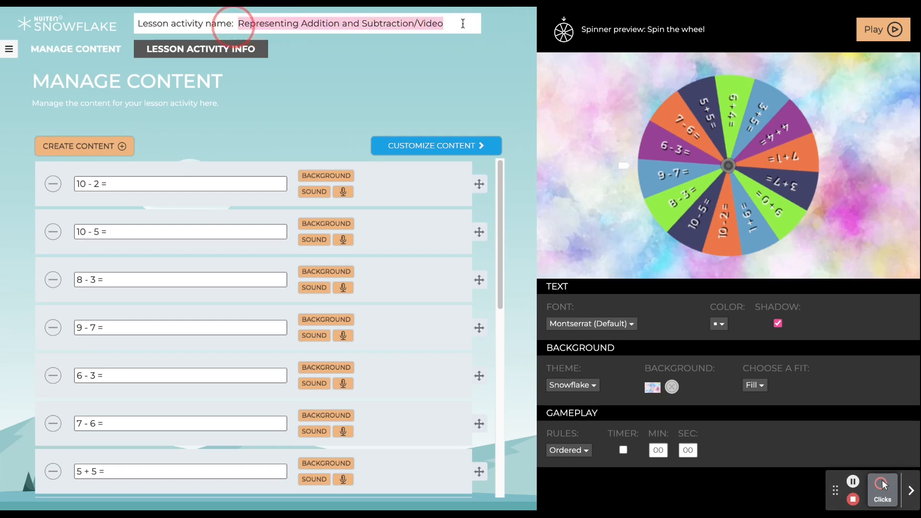
{"action": "left_click", "coordinate": [300, 137]}
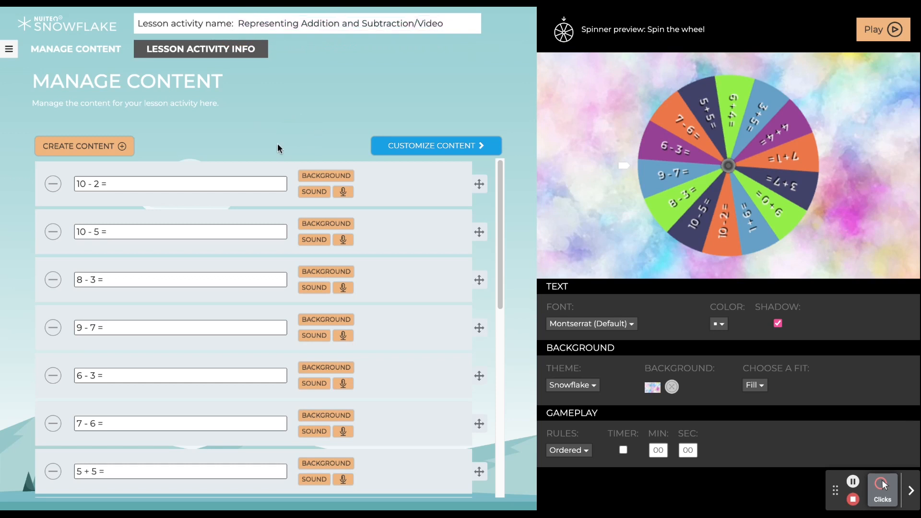
Step: Create a new content item at the start of the list with the text "10 - 0 ="
{"action": "left_click", "coordinate": [98, 150]}
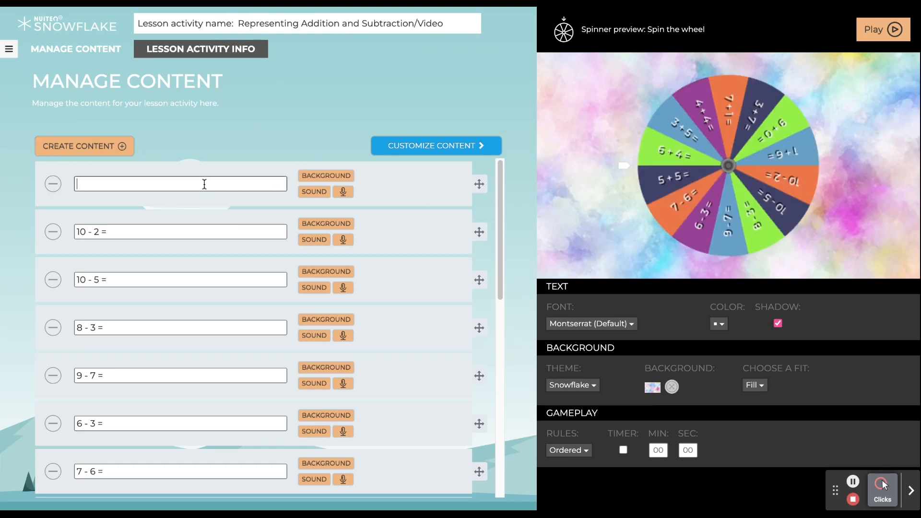
{"action": "type", "text": "10-0"}
{"action": "key", "text": "BackSpace"}
{"action": "key", "text": "BackSpace"}
{"action": "type", "text": "- 0 ="}
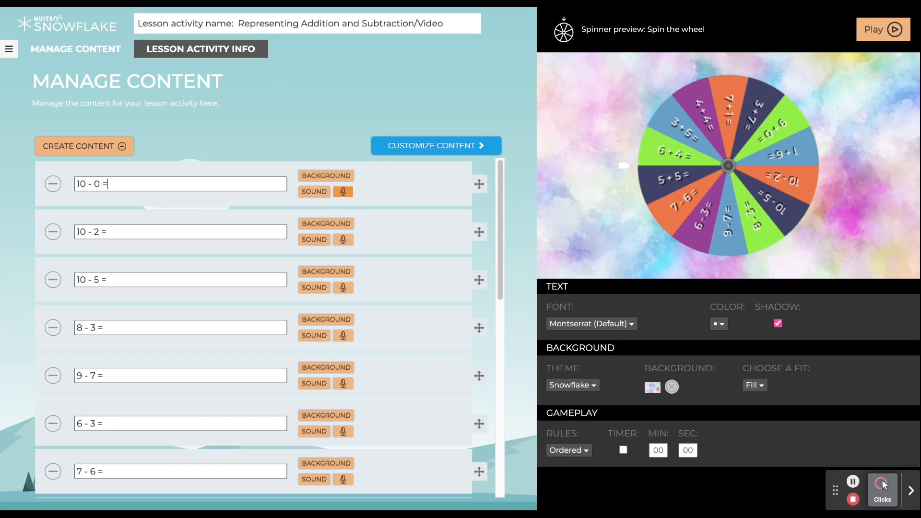
{"action": "left_click_drag", "start_coordinate": [480, 183], "coordinate": [481, 182]}
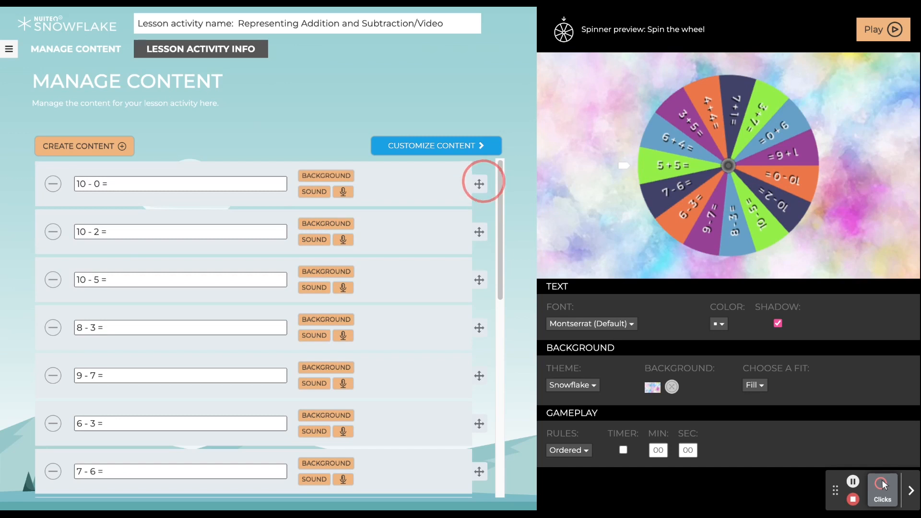
Step: Remove the "10 - 0 =" content item and look through the remaining segments
{"action": "left_click", "coordinate": [49, 187]}
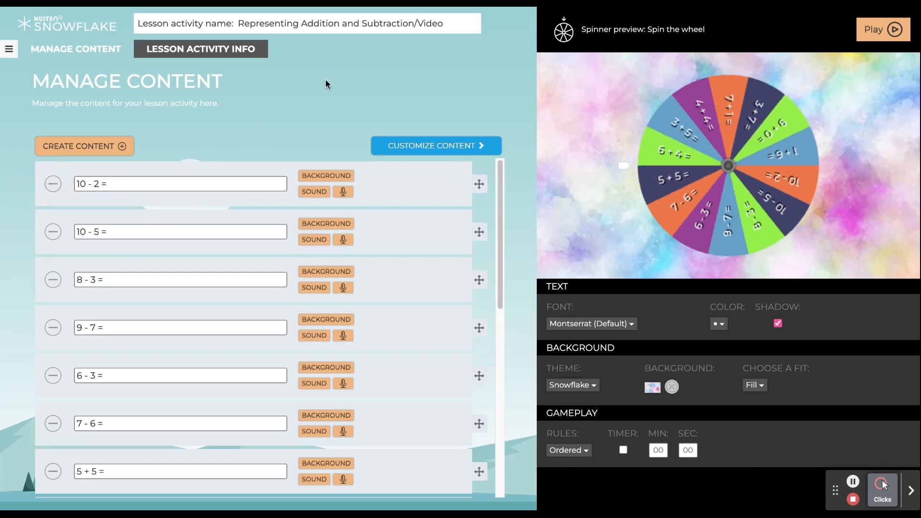
{"action": "scroll", "coordinate": [362, 304], "scroll_direction": "down", "scroll_amount": 8}
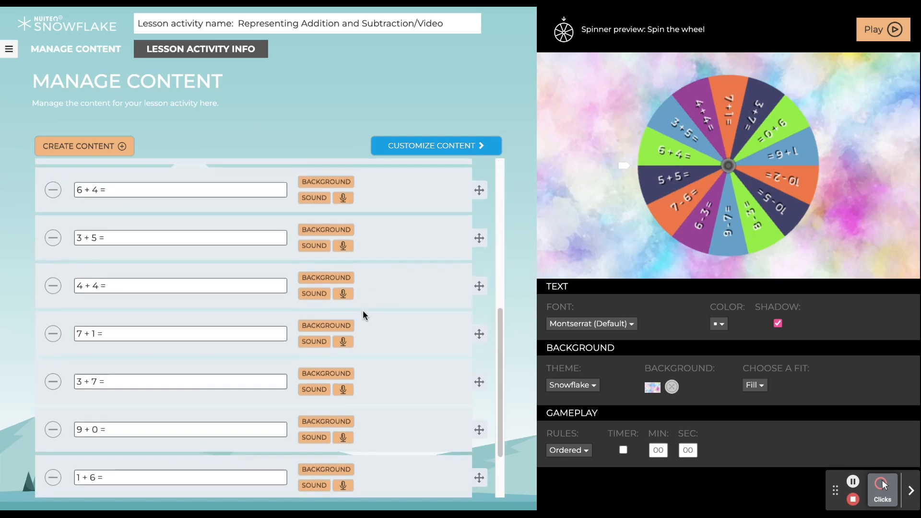
{"action": "scroll", "coordinate": [362, 313], "scroll_direction": "up", "scroll_amount": 8}
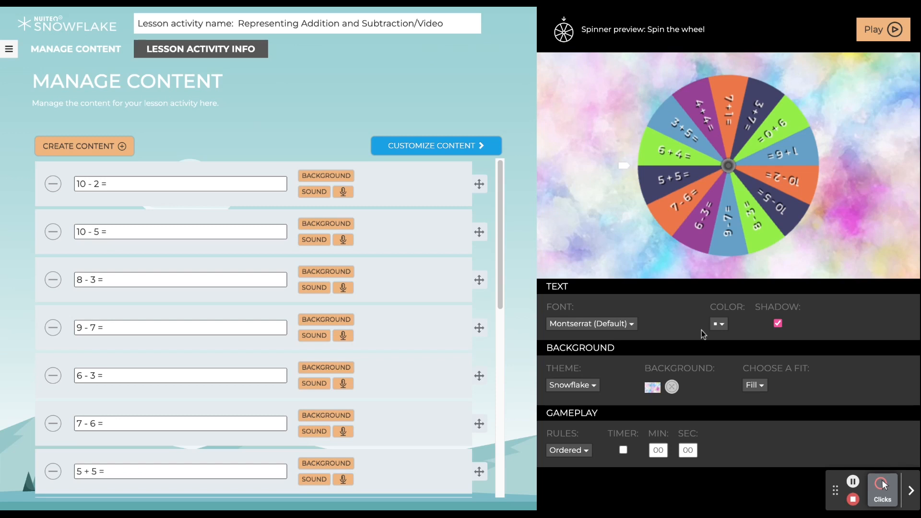
Step: Look through the available text fonts and background themes for the spinner without changing them
{"action": "left_click", "coordinate": [630, 325]}
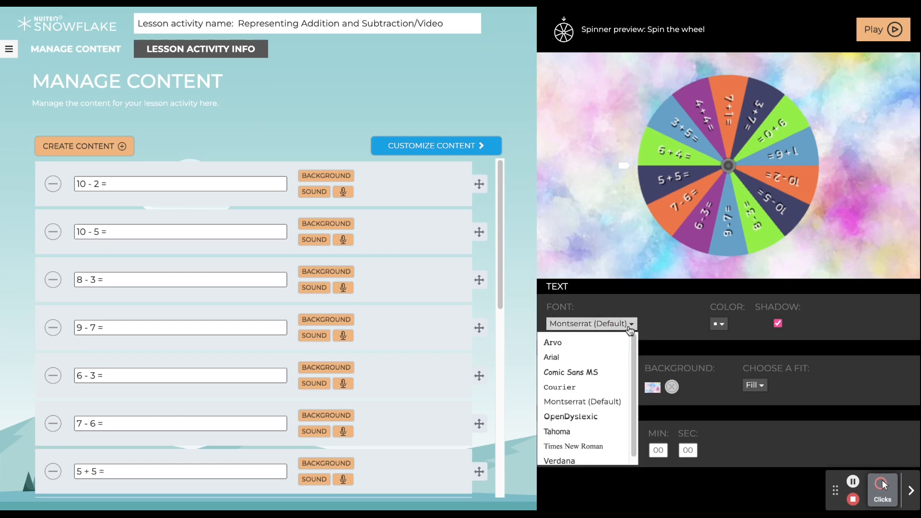
{"action": "left_click", "coordinate": [630, 325]}
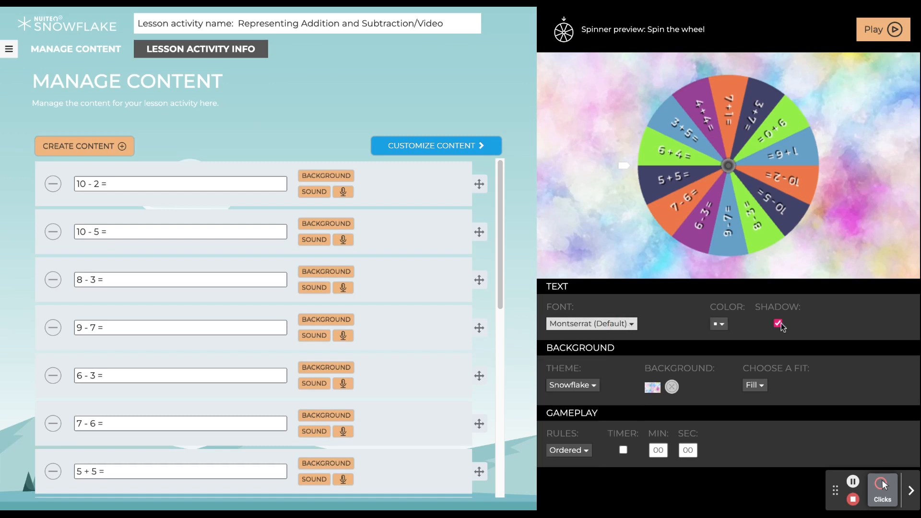
{"action": "left_click", "coordinate": [561, 386]}
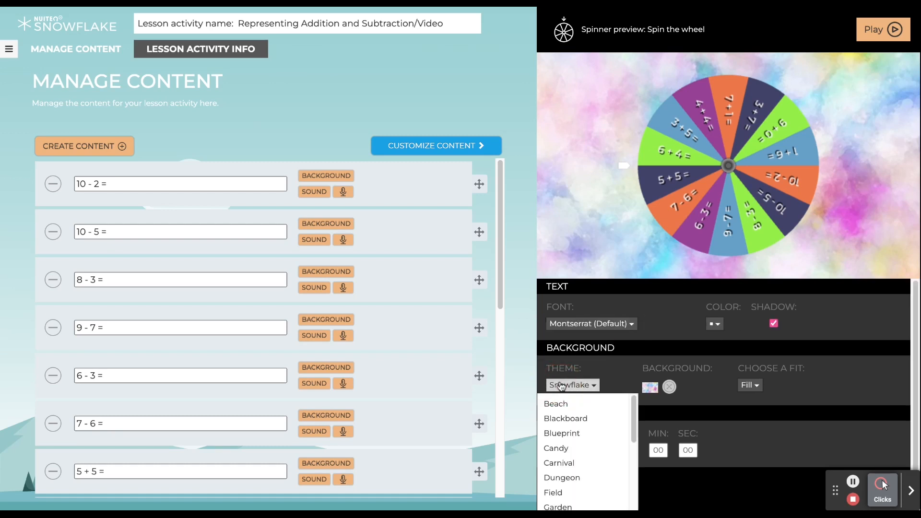
{"action": "left_click", "coordinate": [561, 386]}
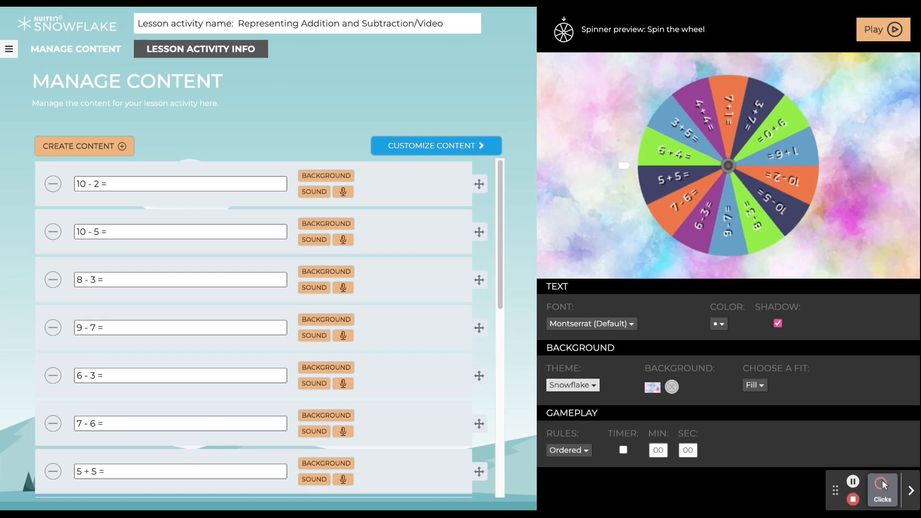
Step: Open the spinner's customization settings and toggle filling the entire segment with content off and back on
{"action": "left_click", "coordinate": [467, 149]}
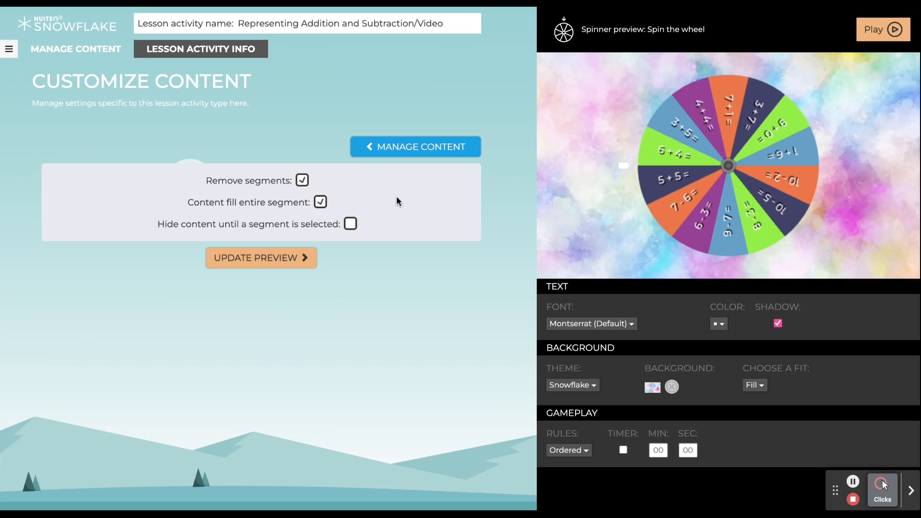
{"action": "left_click", "coordinate": [320, 202]}
{"action": "left_click", "coordinate": [321, 203]}
Step: Open the lesson activity info and examine the description text through to its end
{"action": "left_click", "coordinate": [172, 52]}
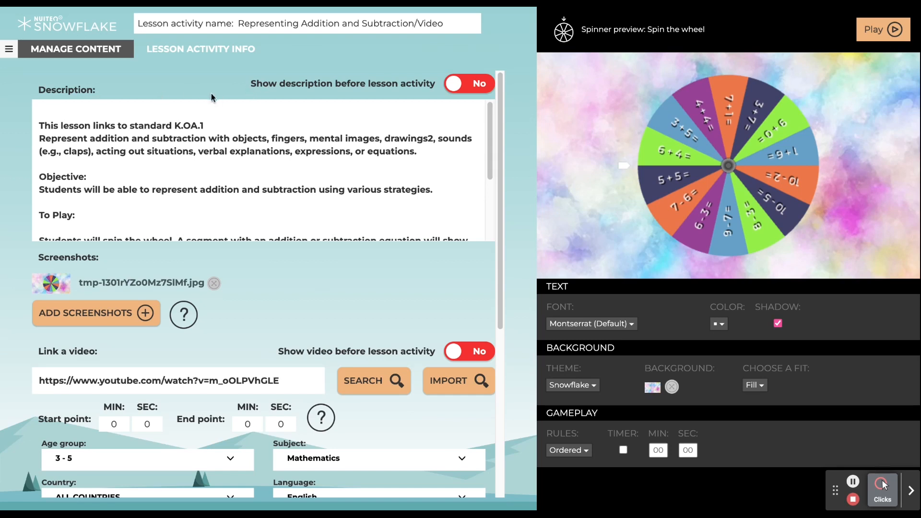
{"action": "scroll", "coordinate": [390, 204], "scroll_direction": "down", "scroll_amount": 2}
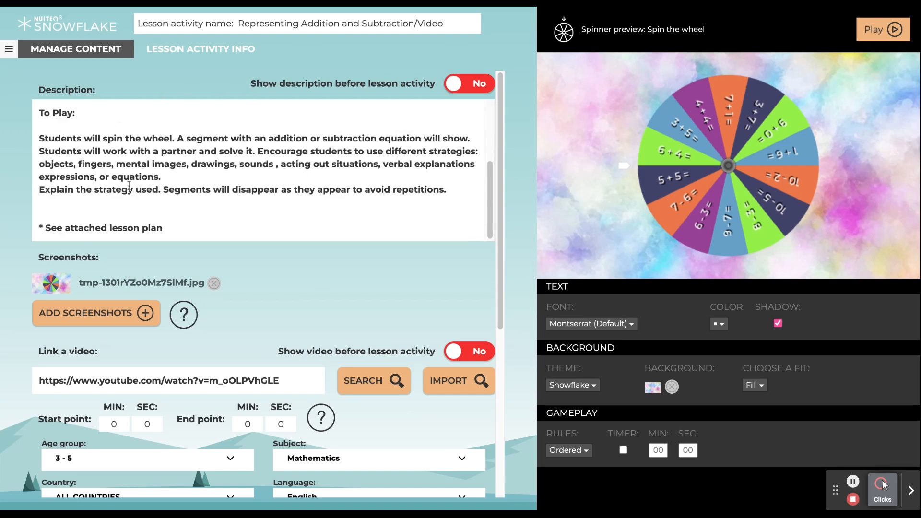
{"action": "scroll", "coordinate": [377, 191], "scroll_direction": "up", "scroll_amount": 1}
{"action": "scroll", "coordinate": [343, 181], "scroll_direction": "down", "scroll_amount": 1}
{"action": "left_click_drag", "start_coordinate": [181, 233], "coordinate": [50, 81]}
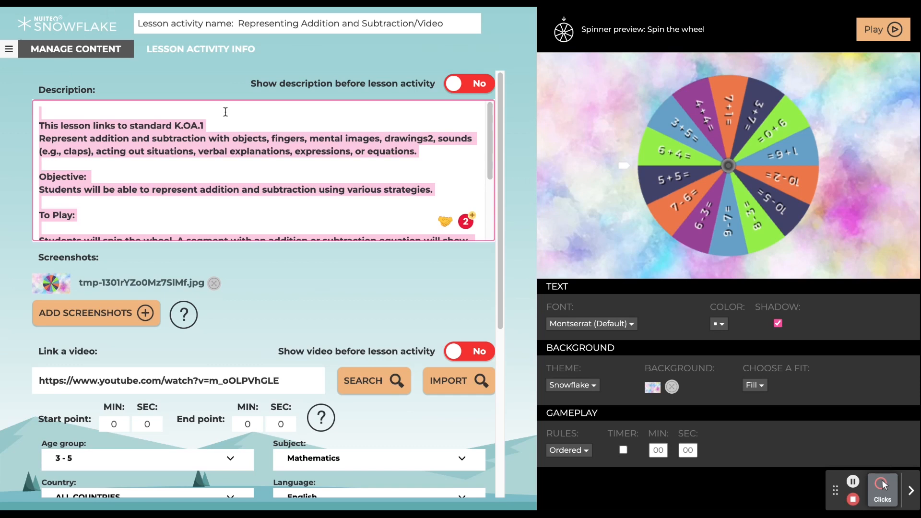
{"action": "left_click", "coordinate": [300, 139]}
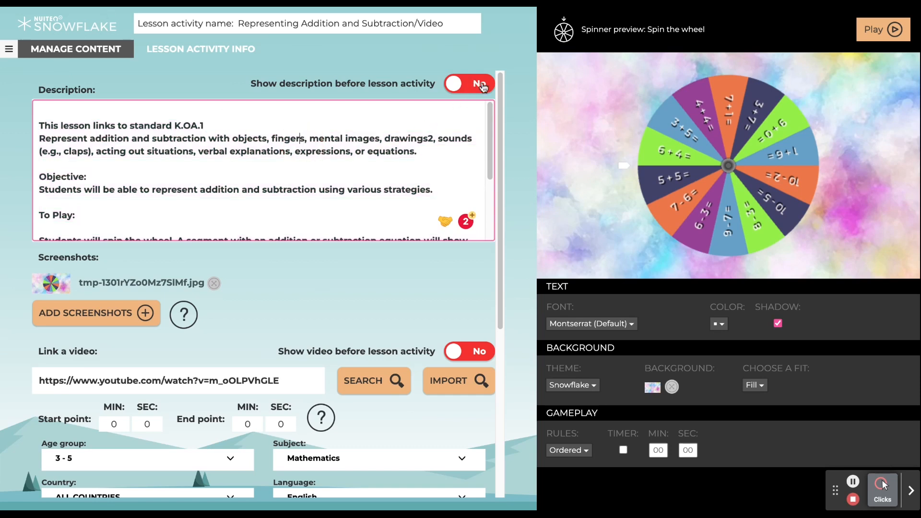
Step: Turn showing the description before the lesson activity on and back off
{"action": "left_click", "coordinate": [462, 90]}
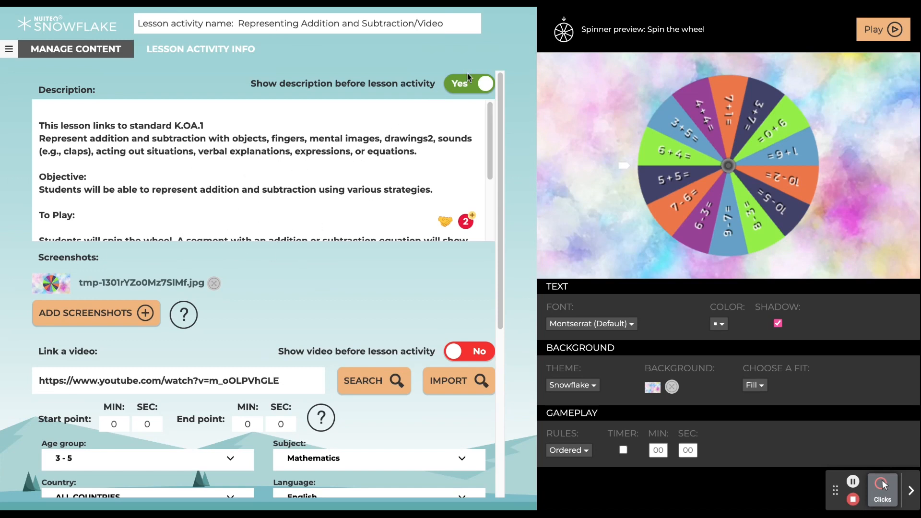
{"action": "left_click", "coordinate": [461, 89]}
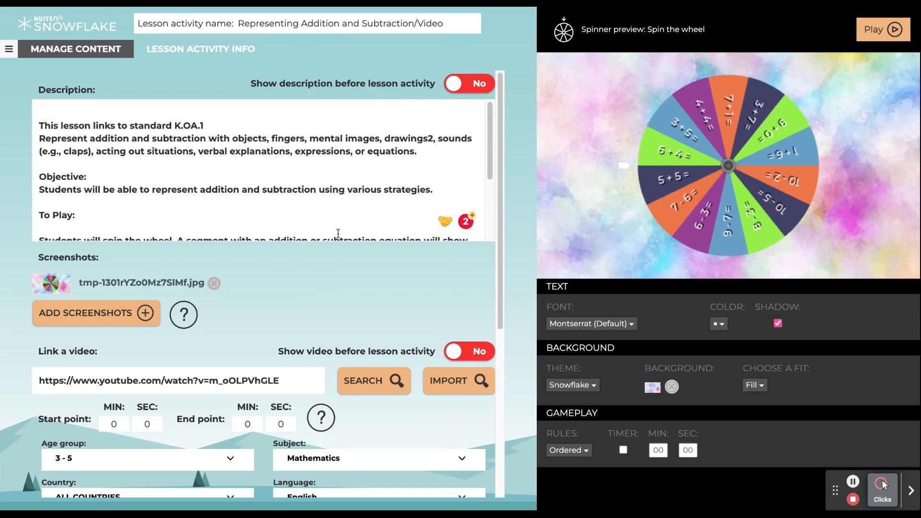
Step: Examine the rest of the lesson activity info, including screenshots, linked video, age group, subject, country, language and PDF
{"action": "scroll", "coordinate": [345, 221], "scroll_direction": "down", "scroll_amount": 1}
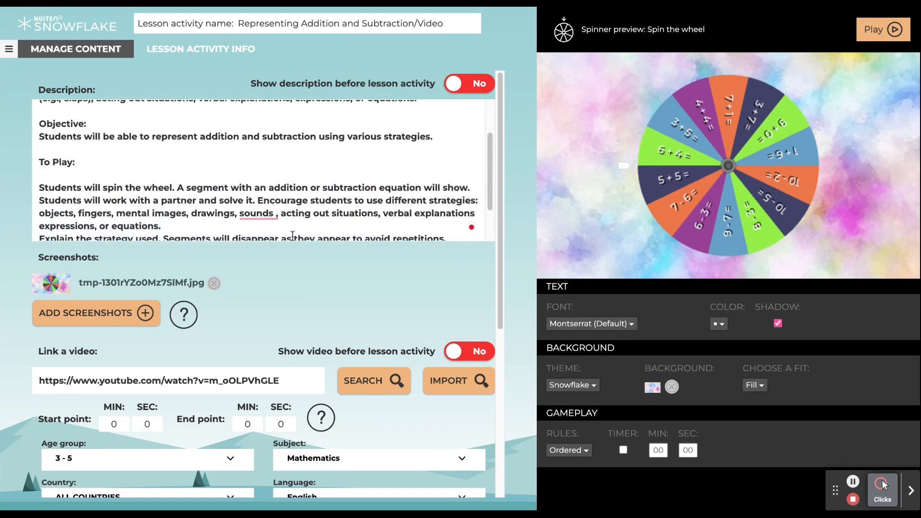
{"action": "scroll", "coordinate": [358, 269], "scroll_direction": "down", "scroll_amount": 1}
{"action": "scroll", "coordinate": [357, 269], "scroll_direction": "down", "scroll_amount": 2}
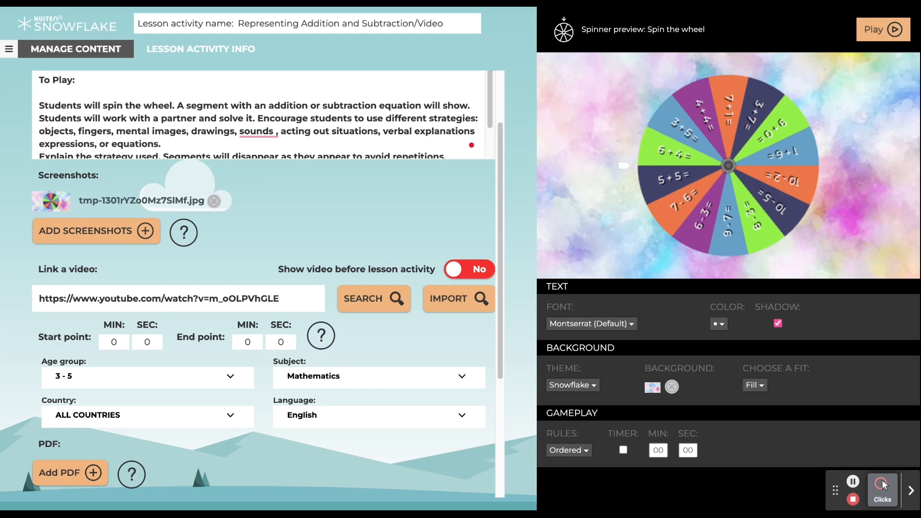
Step: Examine the web links, keywords and standards at the end of the lesson activity info
{"action": "scroll", "coordinate": [337, 229], "scroll_direction": "down", "scroll_amount": 3}
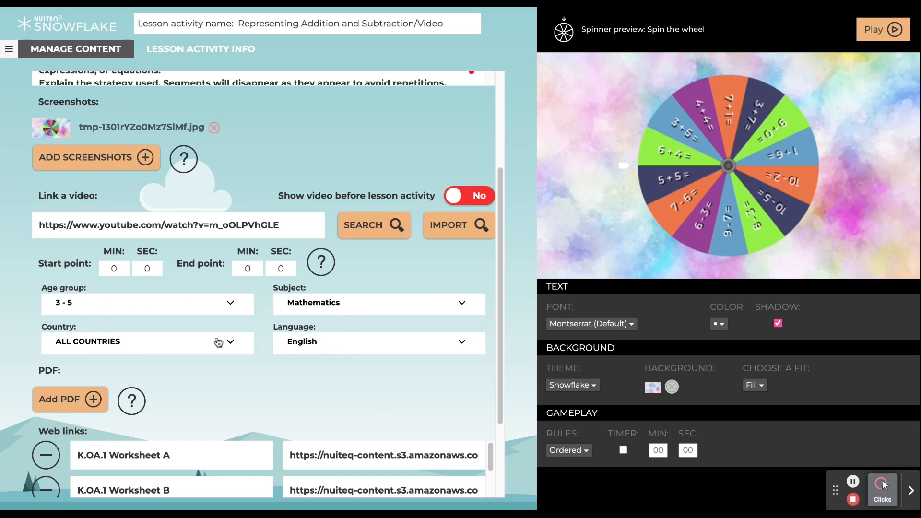
{"action": "scroll", "coordinate": [293, 372], "scroll_direction": "down", "scroll_amount": 3}
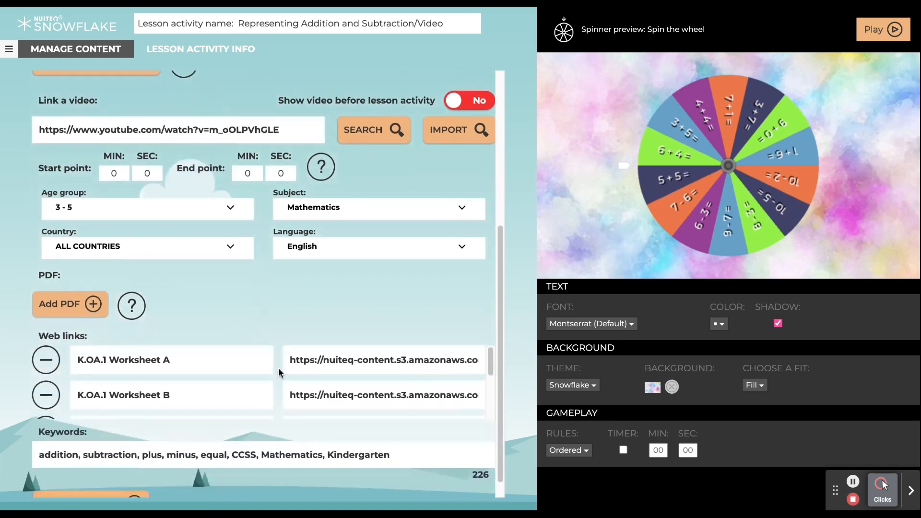
{"action": "scroll", "coordinate": [280, 373], "scroll_direction": "down", "scroll_amount": 3}
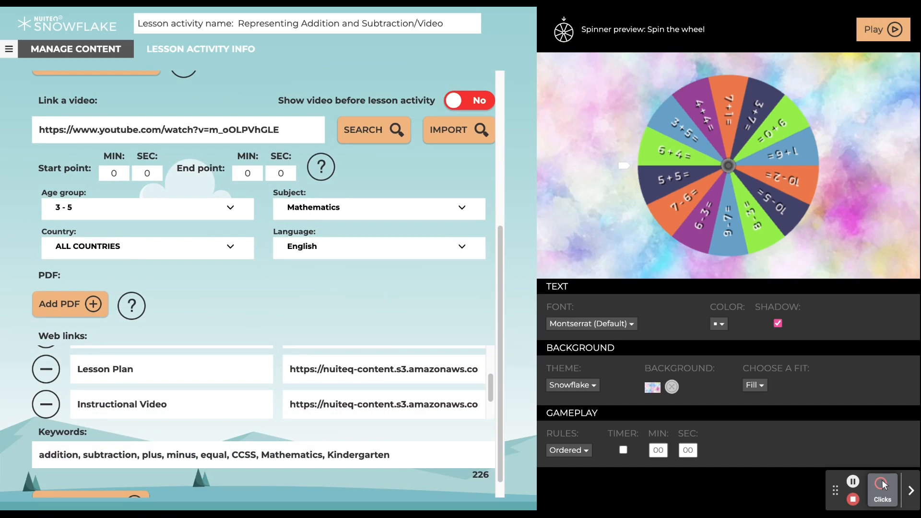
{"action": "scroll", "coordinate": [468, 348], "scroll_direction": "up", "scroll_amount": 3}
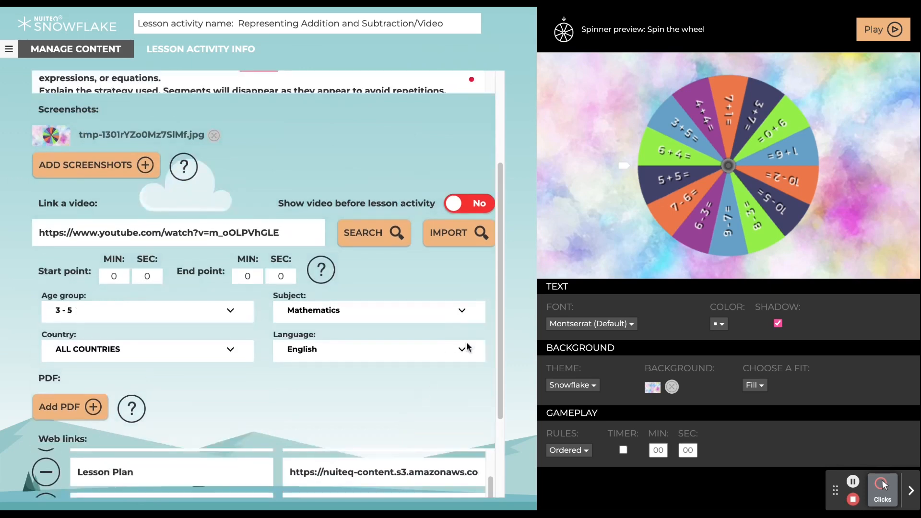
{"action": "scroll", "coordinate": [467, 348], "scroll_direction": "down", "scroll_amount": 3}
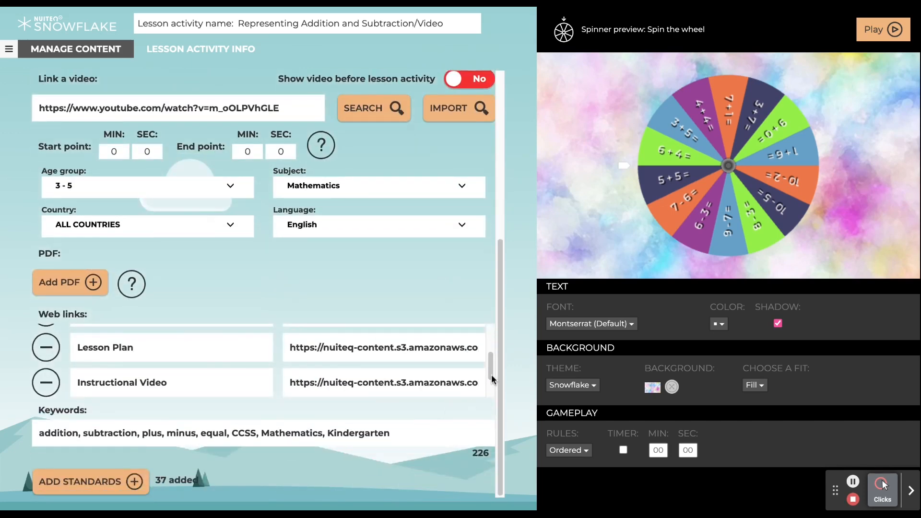
{"action": "scroll", "coordinate": [490, 375], "scroll_direction": "up", "scroll_amount": 2}
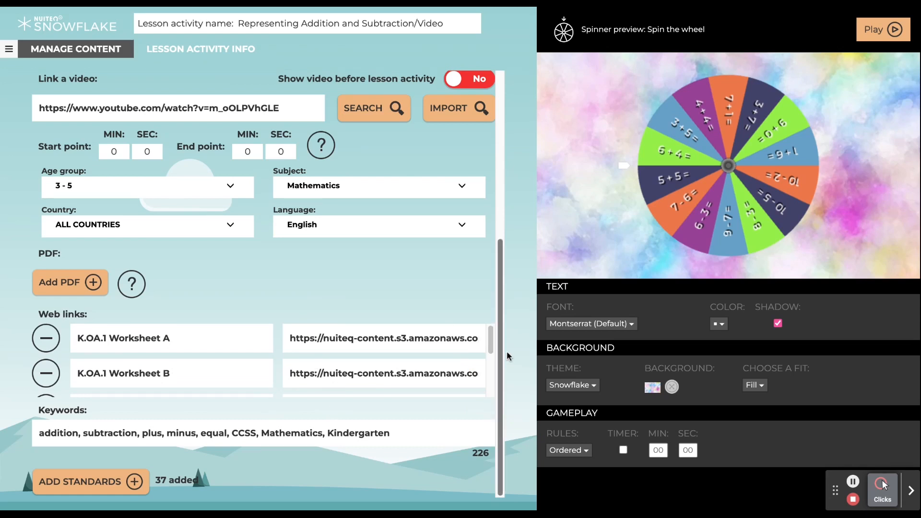
{"action": "left_click_drag", "start_coordinate": [493, 335], "coordinate": [432, 422]}
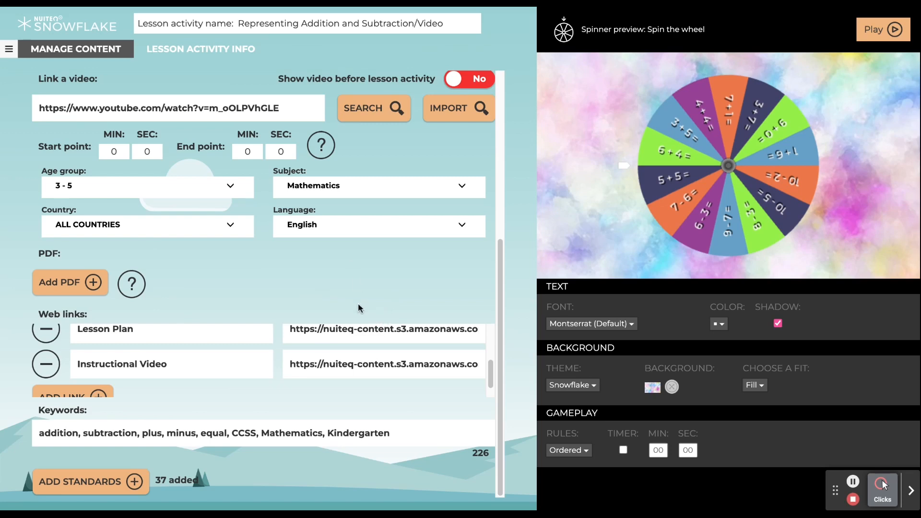
Step: Return from the lesson activity info to the spinner's list of content segments
{"action": "scroll", "coordinate": [365, 290], "scroll_direction": "up", "scroll_amount": 5}
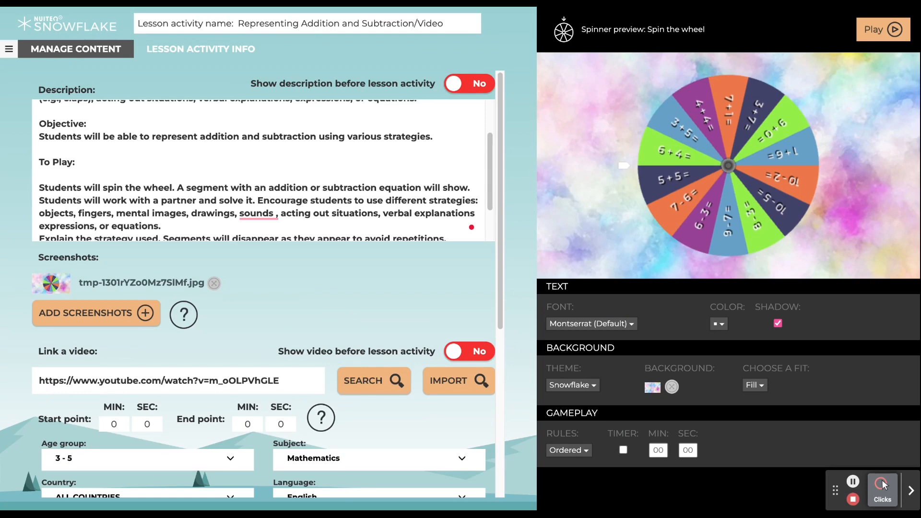
{"action": "left_click", "coordinate": [72, 50]}
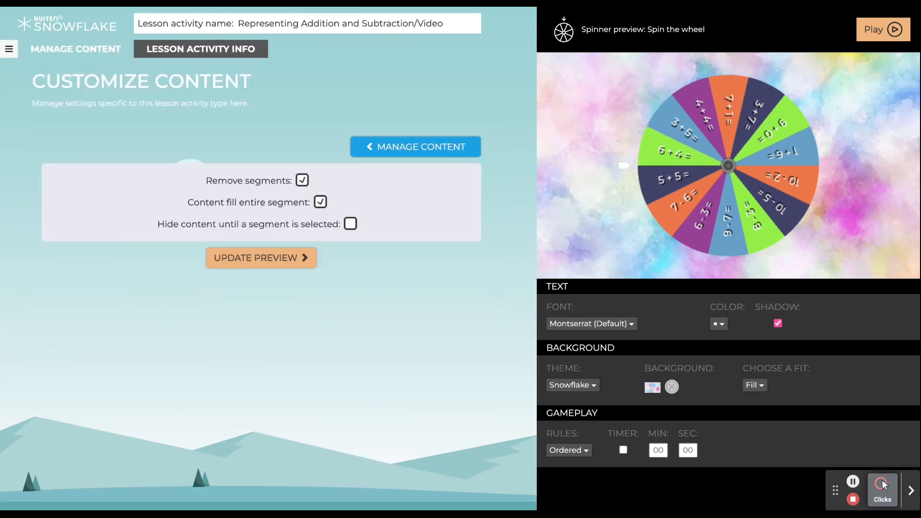
{"action": "left_click", "coordinate": [416, 146]}
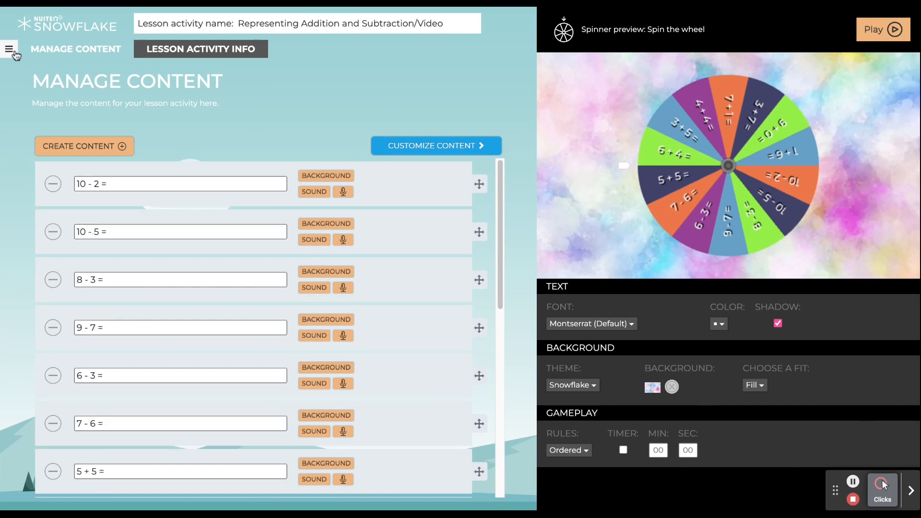
Step: Go to My Lesson Activities and duplicate Representing Addition and Subtraction/Video
{"action": "left_click", "coordinate": [14, 52]}
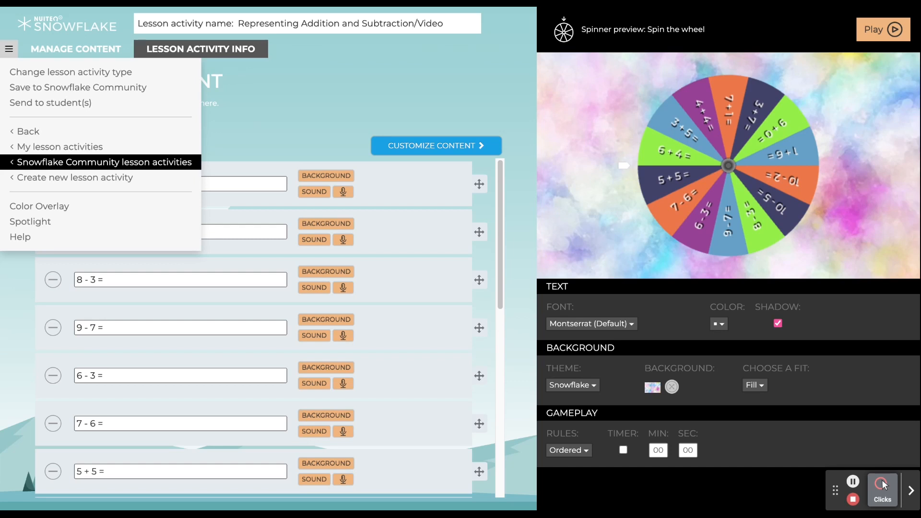
{"action": "left_click", "coordinate": [140, 146]}
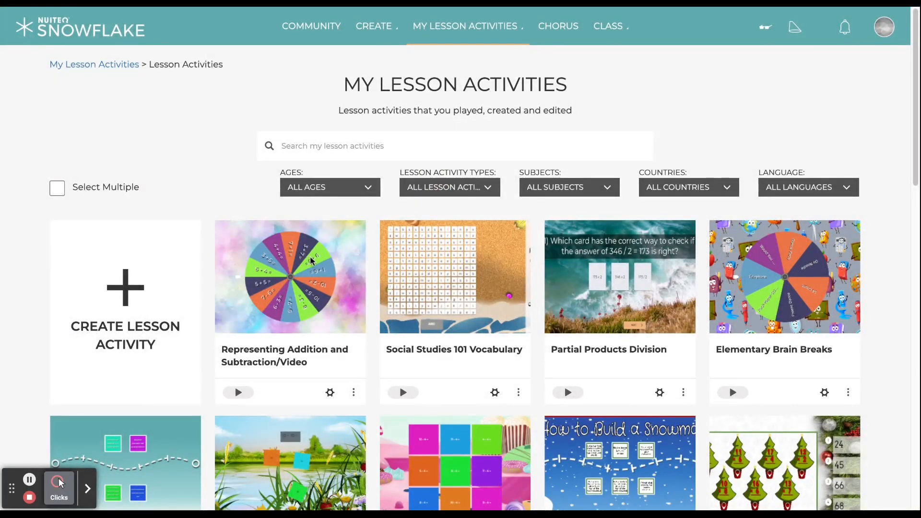
{"action": "left_click", "coordinate": [353, 393]}
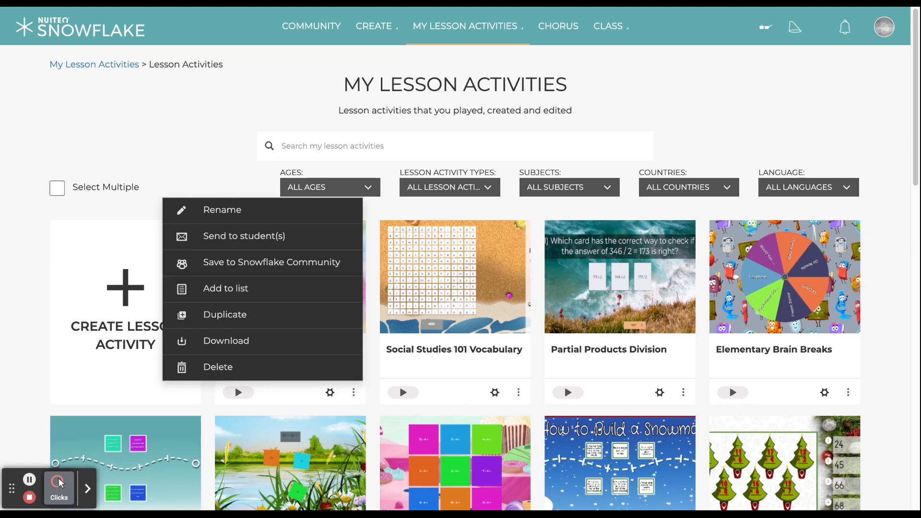
{"action": "left_click", "coordinate": [328, 317]}
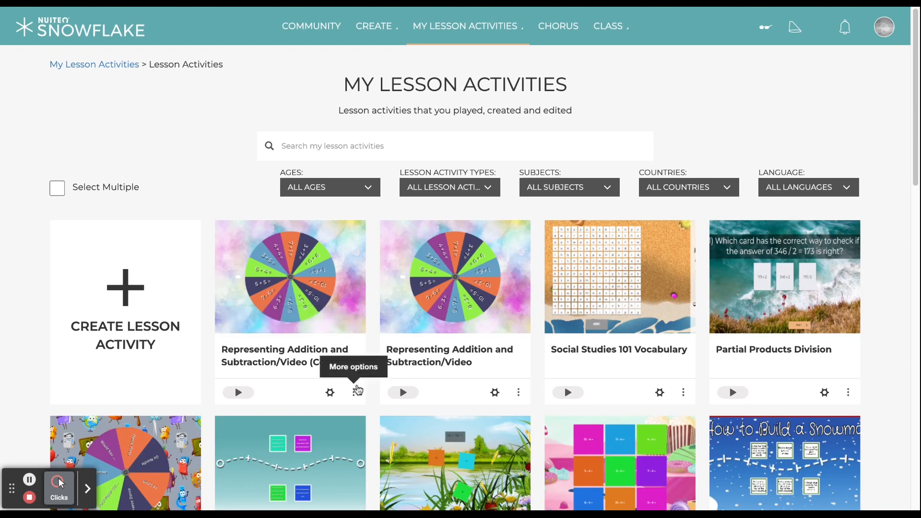
Step: Open the duplicated lesson activity for editing and bring up the choice of lesson activity types
{"action": "left_click", "coordinate": [330, 394]}
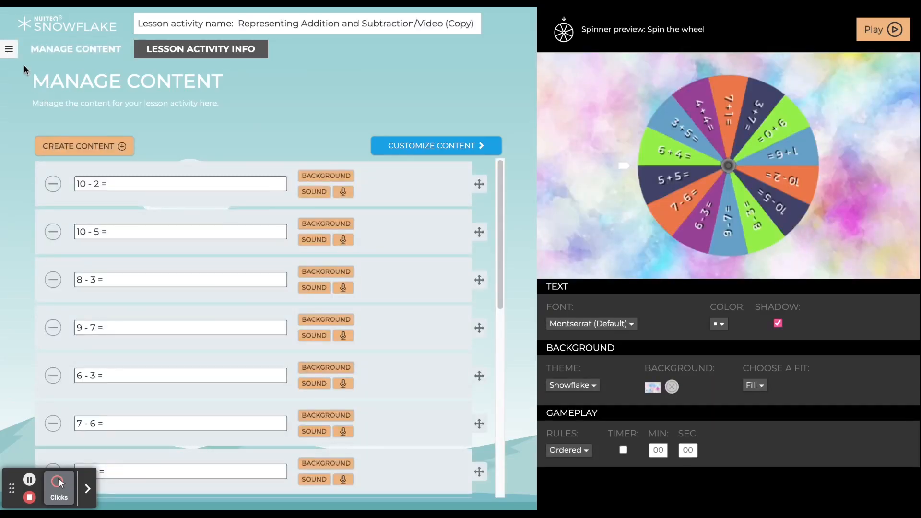
{"action": "left_click", "coordinate": [9, 54]}
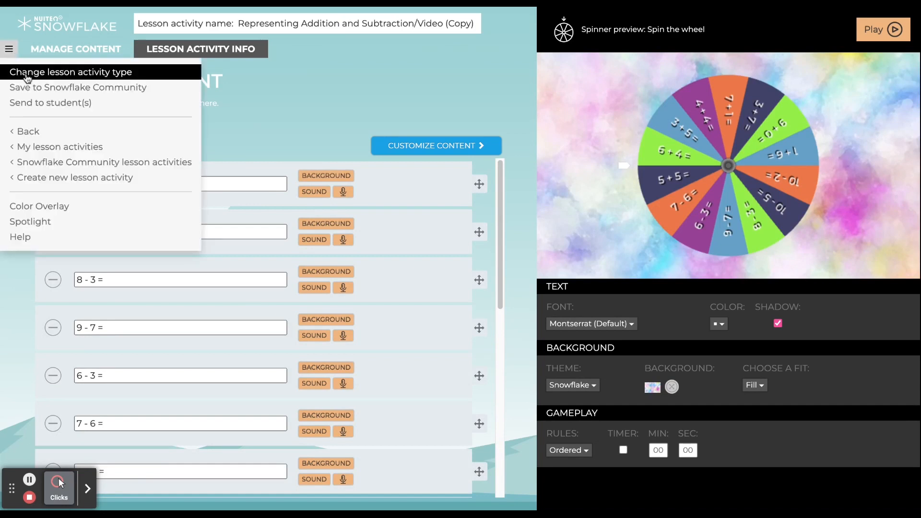
{"action": "left_click", "coordinate": [26, 76]}
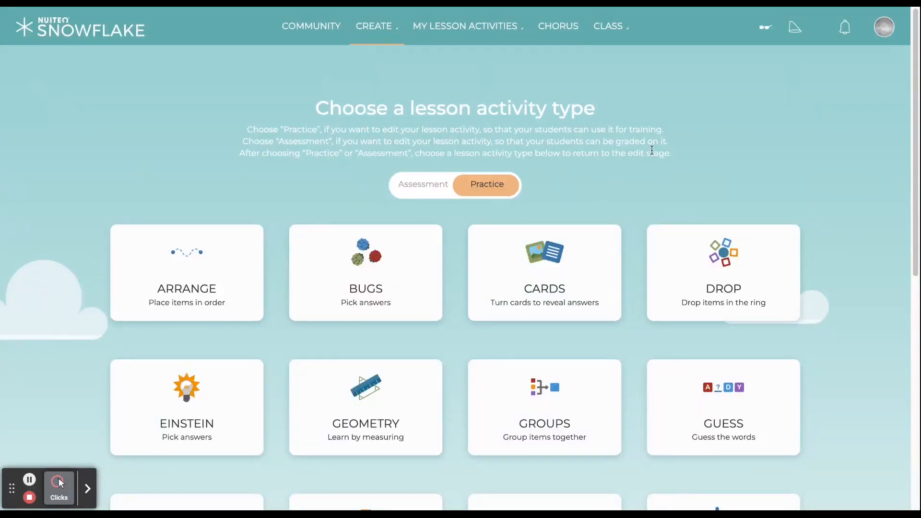
Step: Look through all the available Practice lesson activity types, from Arrange to Words
{"action": "scroll", "coordinate": [882, 225], "scroll_direction": "down", "scroll_amount": 1}
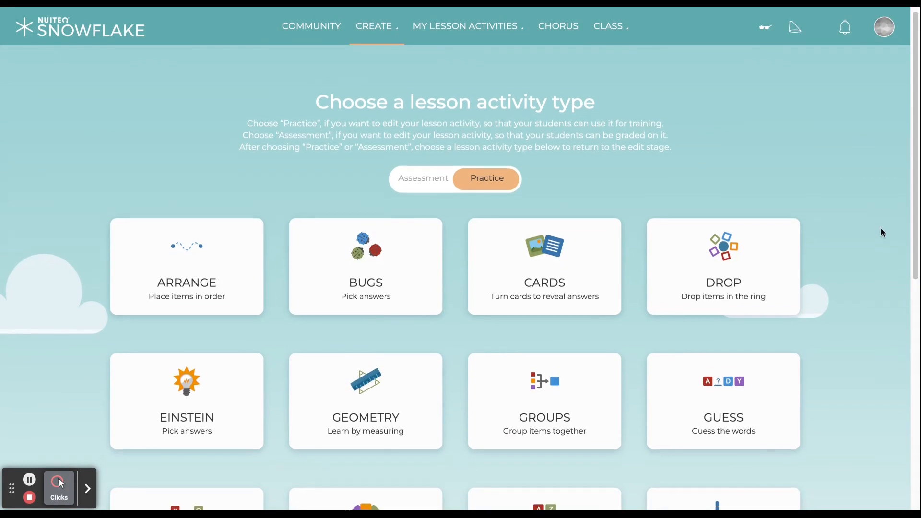
{"action": "scroll", "coordinate": [875, 233], "scroll_direction": "down", "scroll_amount": 5}
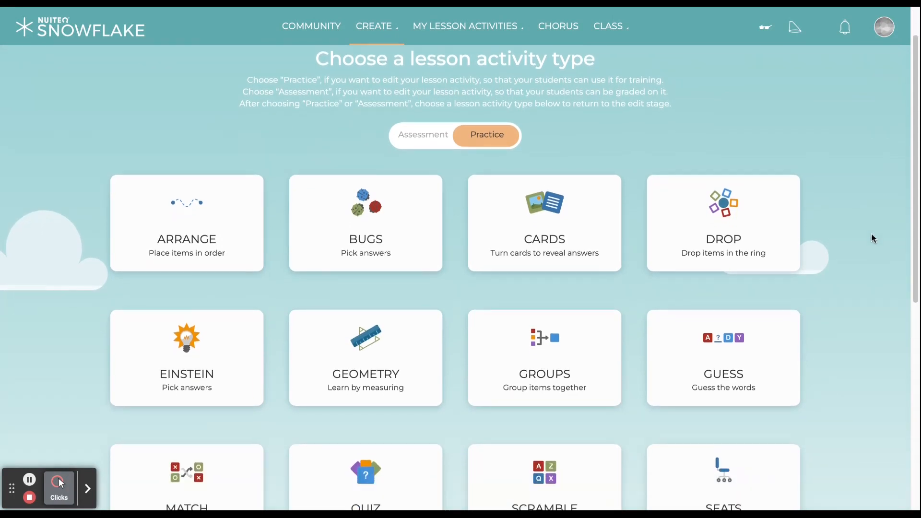
{"action": "scroll", "coordinate": [871, 238], "scroll_direction": "down", "scroll_amount": 9}
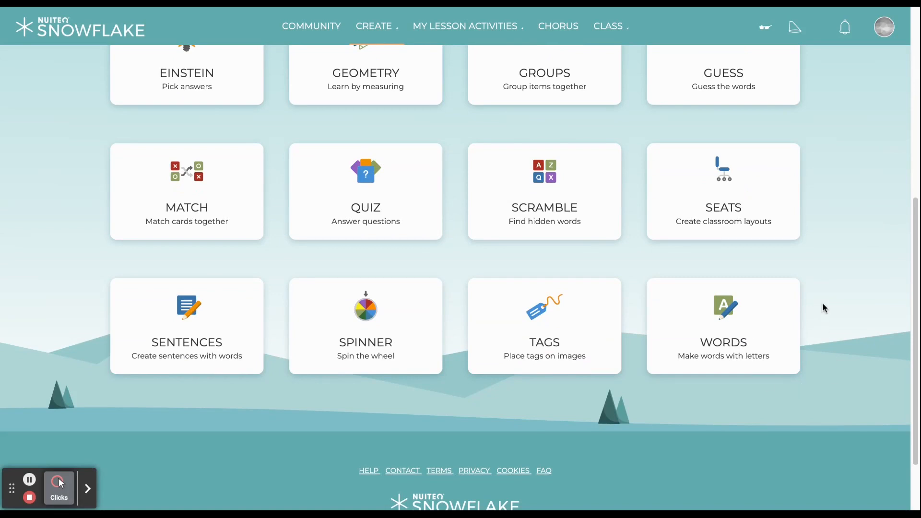
{"action": "scroll", "coordinate": [822, 303], "scroll_direction": "up", "scroll_amount": 14}
{"action": "scroll", "coordinate": [823, 302], "scroll_direction": "down", "scroll_amount": 1}
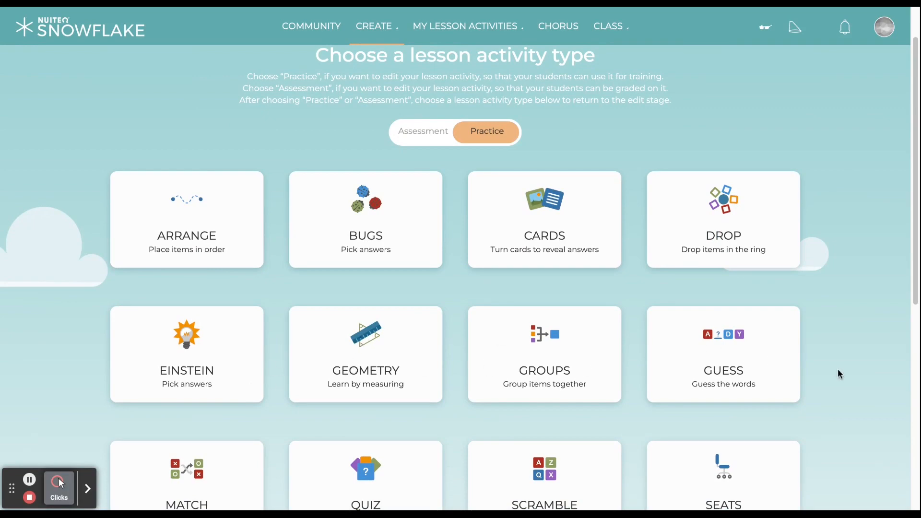
{"action": "scroll", "coordinate": [838, 374], "scroll_direction": "down", "scroll_amount": 4}
{"action": "scroll", "coordinate": [832, 375], "scroll_direction": "down", "scroll_amount": 4}
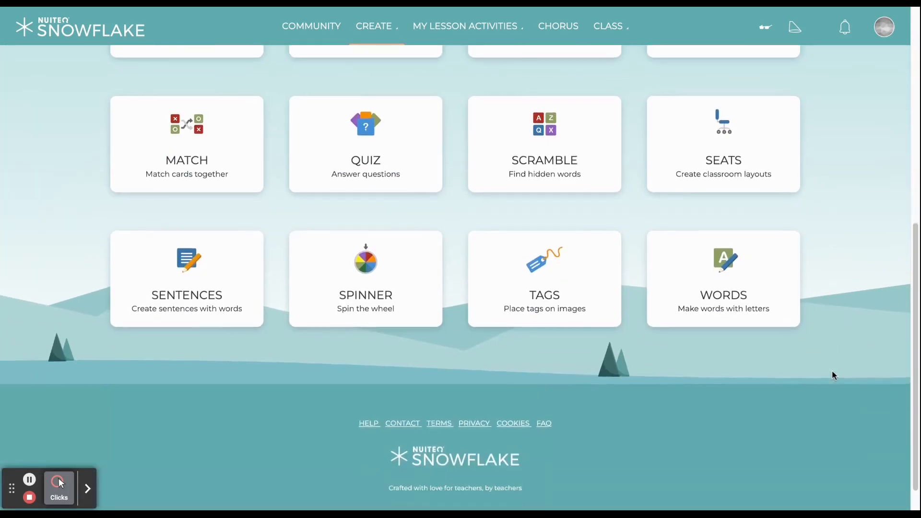
{"action": "scroll", "coordinate": [831, 375], "scroll_direction": "up", "scroll_amount": 6}
{"action": "scroll", "coordinate": [830, 374], "scroll_direction": "up", "scroll_amount": 3}
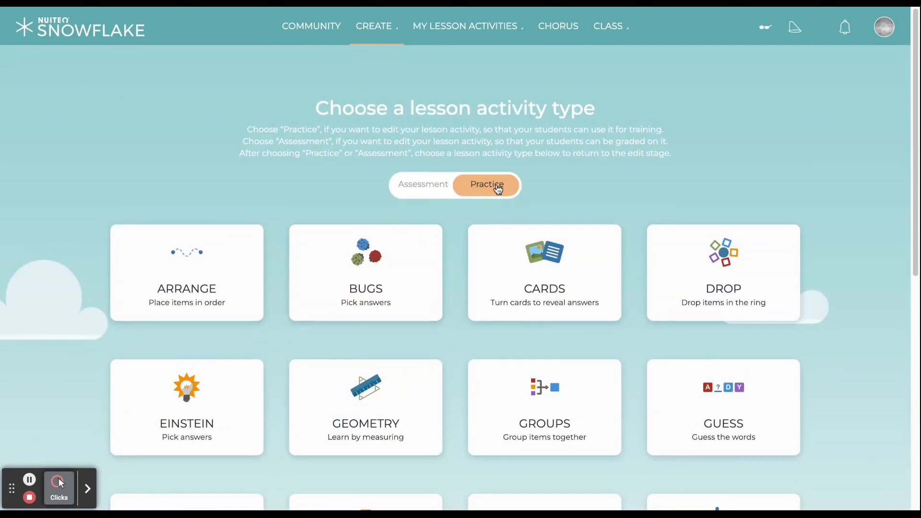
Step: Show the Assessment lesson activity types and change the duplicated activity's type to Arrange
{"action": "left_click", "coordinate": [428, 191]}
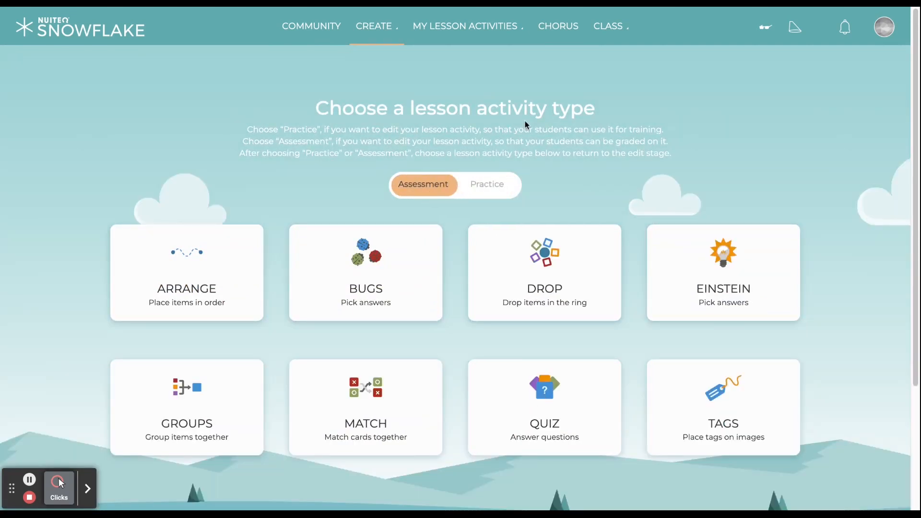
{"action": "scroll", "coordinate": [871, 284], "scroll_direction": "down", "scroll_amount": 2}
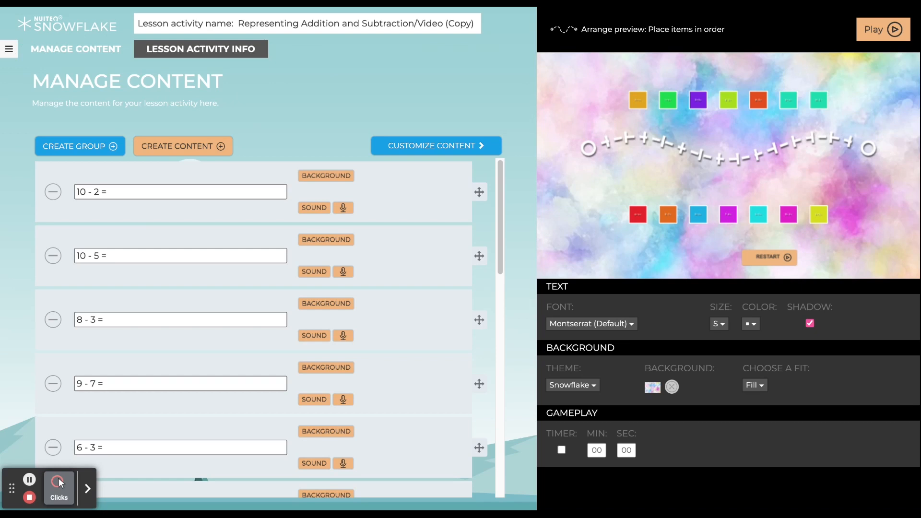
Step: Return to My Lesson Activities and view the additional options of the original spinner activity without choosing any
{"action": "left_click", "coordinate": [8, 48]}
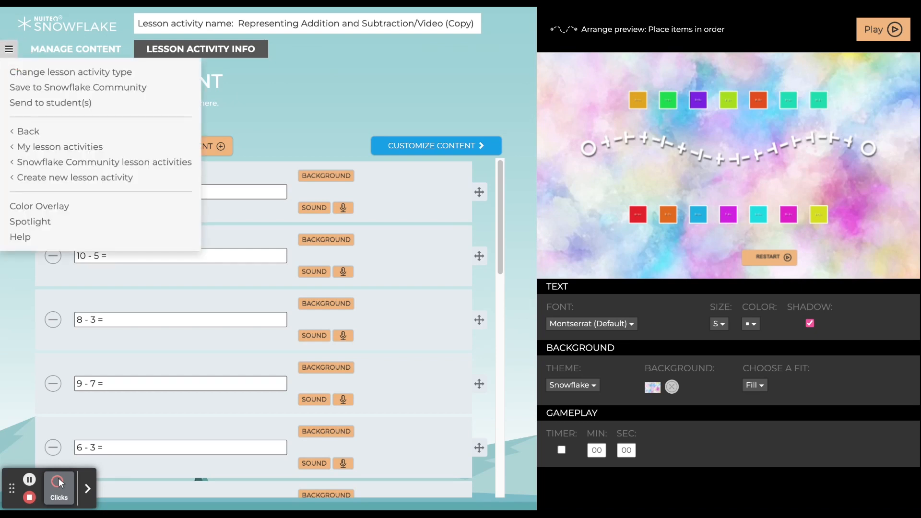
{"action": "left_click", "coordinate": [84, 150]}
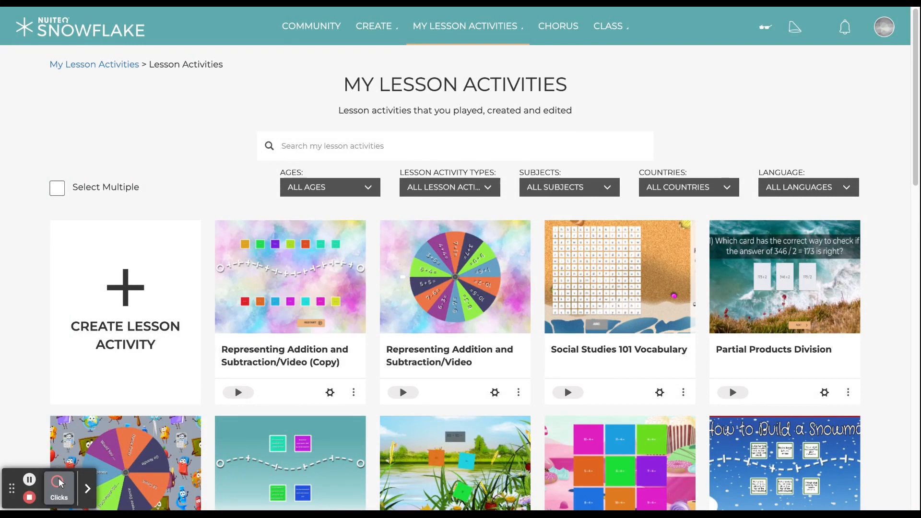
{"action": "scroll", "coordinate": [522, 337], "scroll_direction": "down", "scroll_amount": 1}
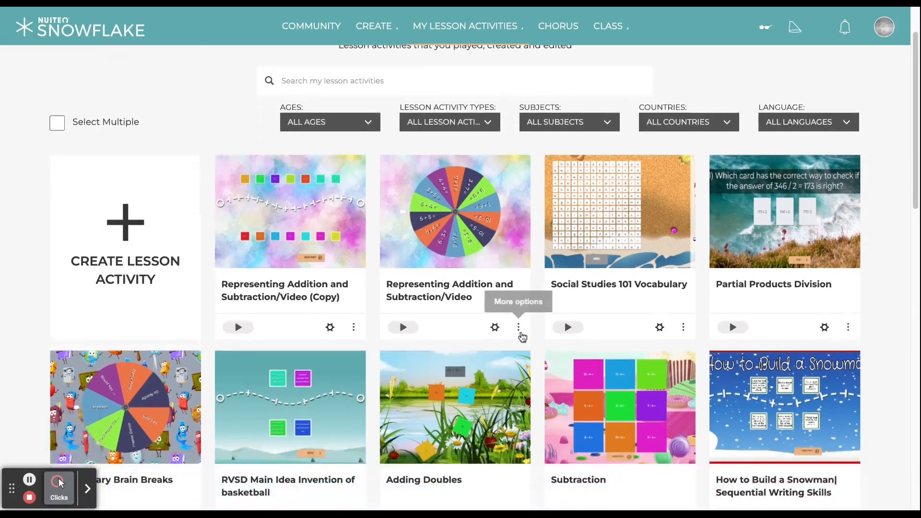
{"action": "left_click", "coordinate": [518, 328]}
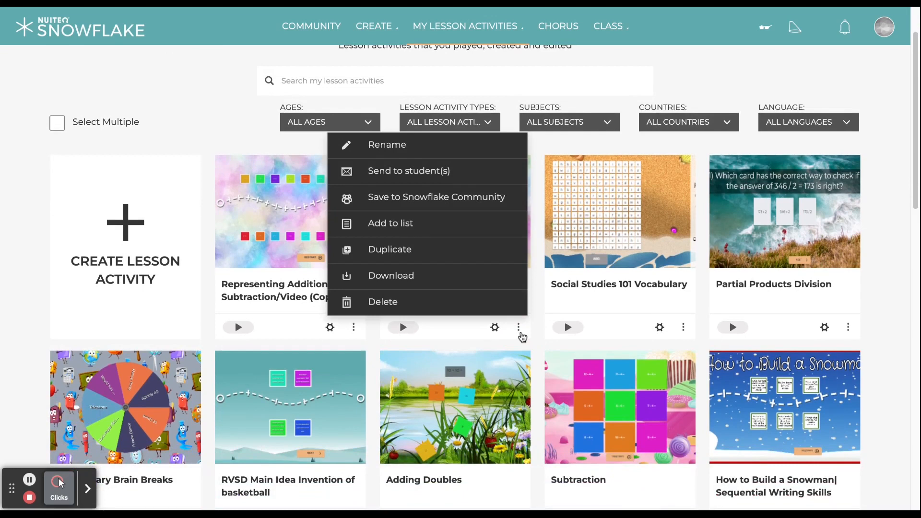
{"action": "left_click", "coordinate": [521, 328]}
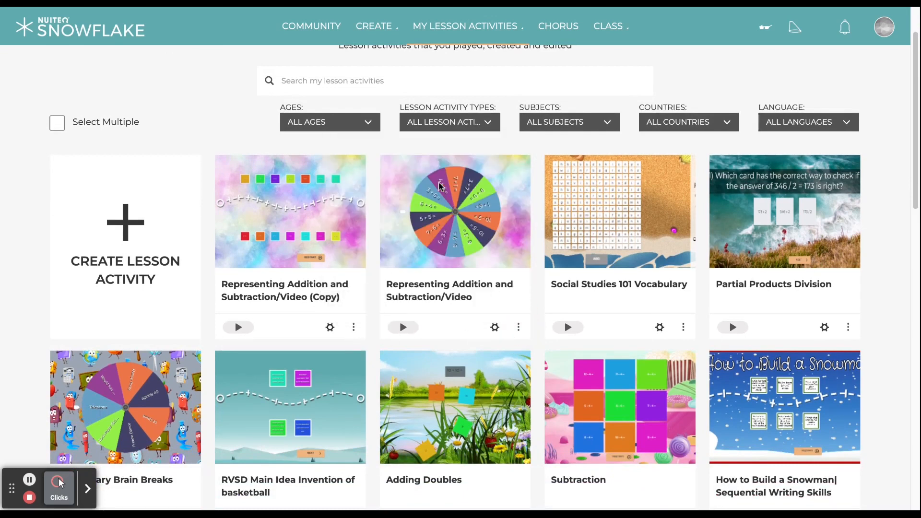
Step: Send Representing Addition and Subtraction/Video (Copy) as an assignment to all students in PD Class, with email notification
{"action": "left_click", "coordinate": [354, 331]}
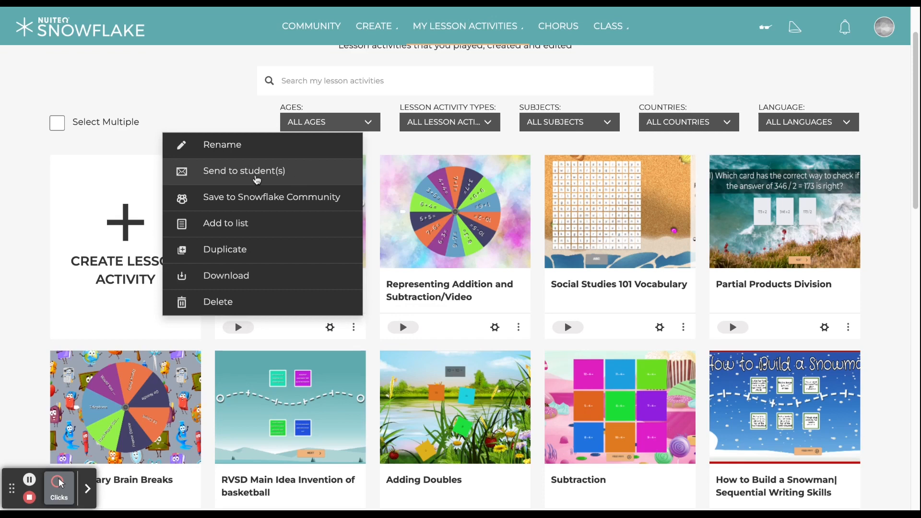
{"action": "left_click", "coordinate": [232, 178]}
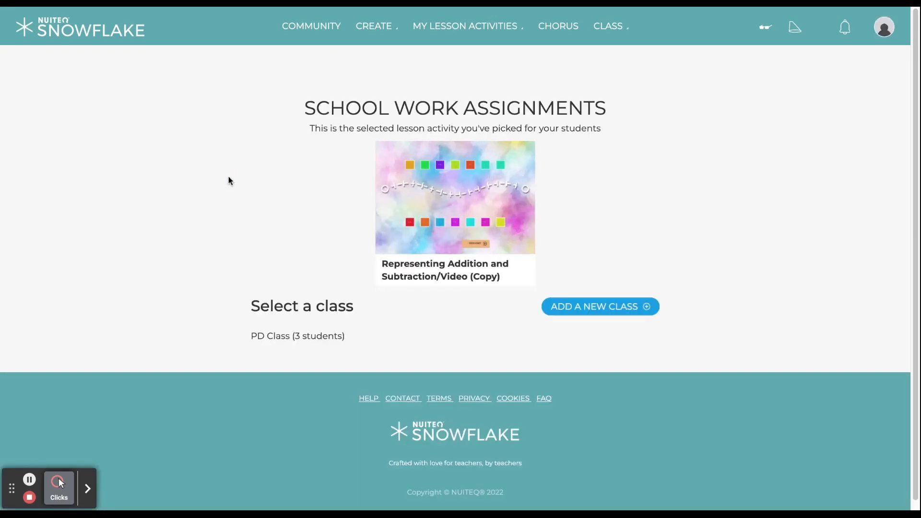
{"action": "left_click", "coordinate": [288, 337]}
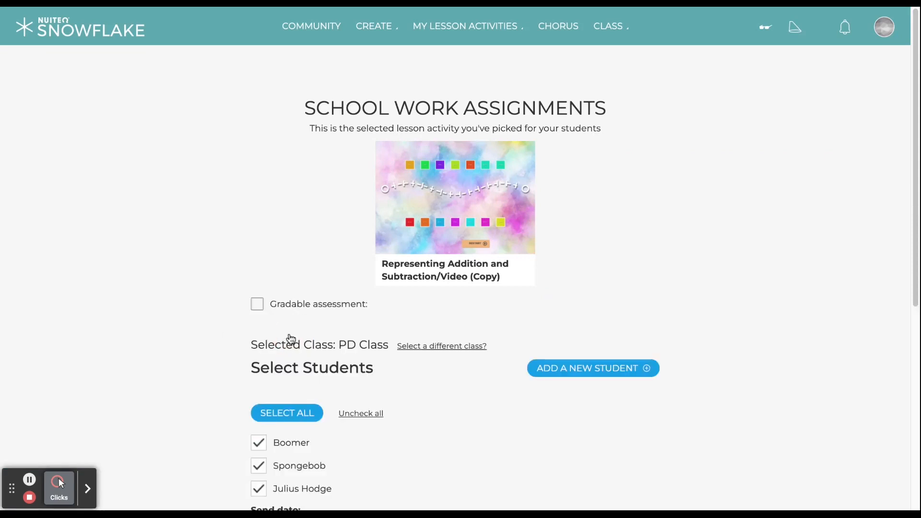
{"action": "scroll", "coordinate": [695, 290], "scroll_direction": "down", "scroll_amount": 7}
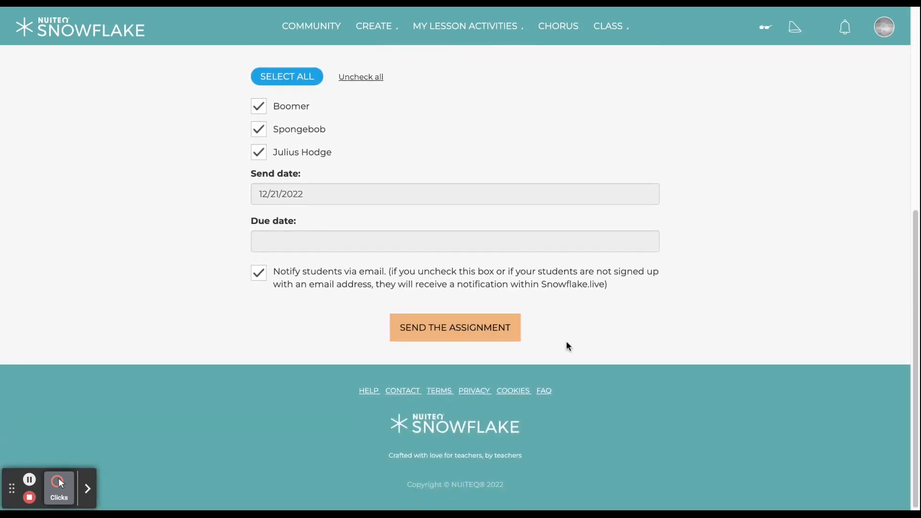
{"action": "scroll", "coordinate": [552, 355], "scroll_direction": "up", "scroll_amount": 2}
{"action": "left_click", "coordinate": [451, 413]}
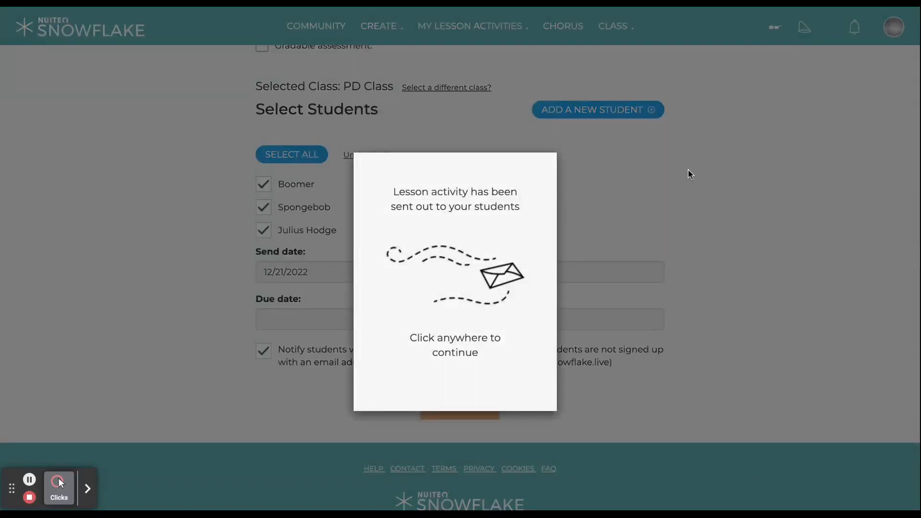
{"action": "left_click", "coordinate": [737, 165]}
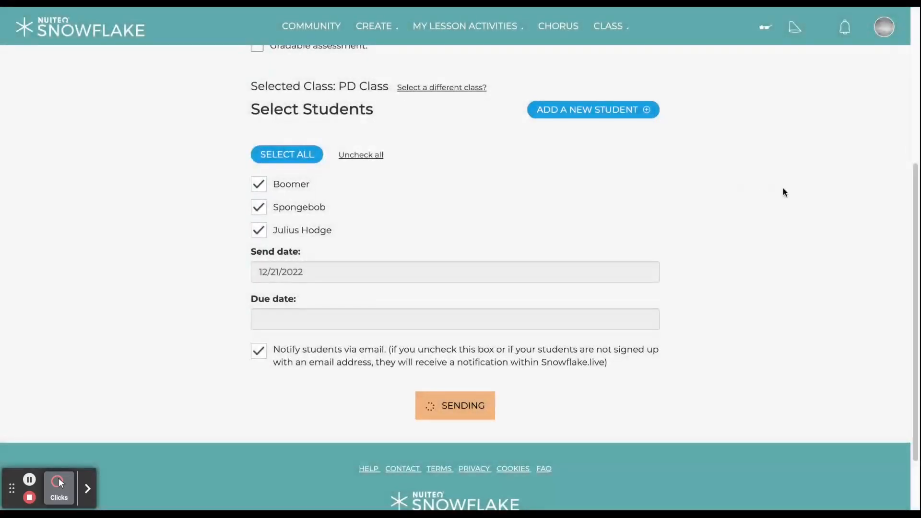